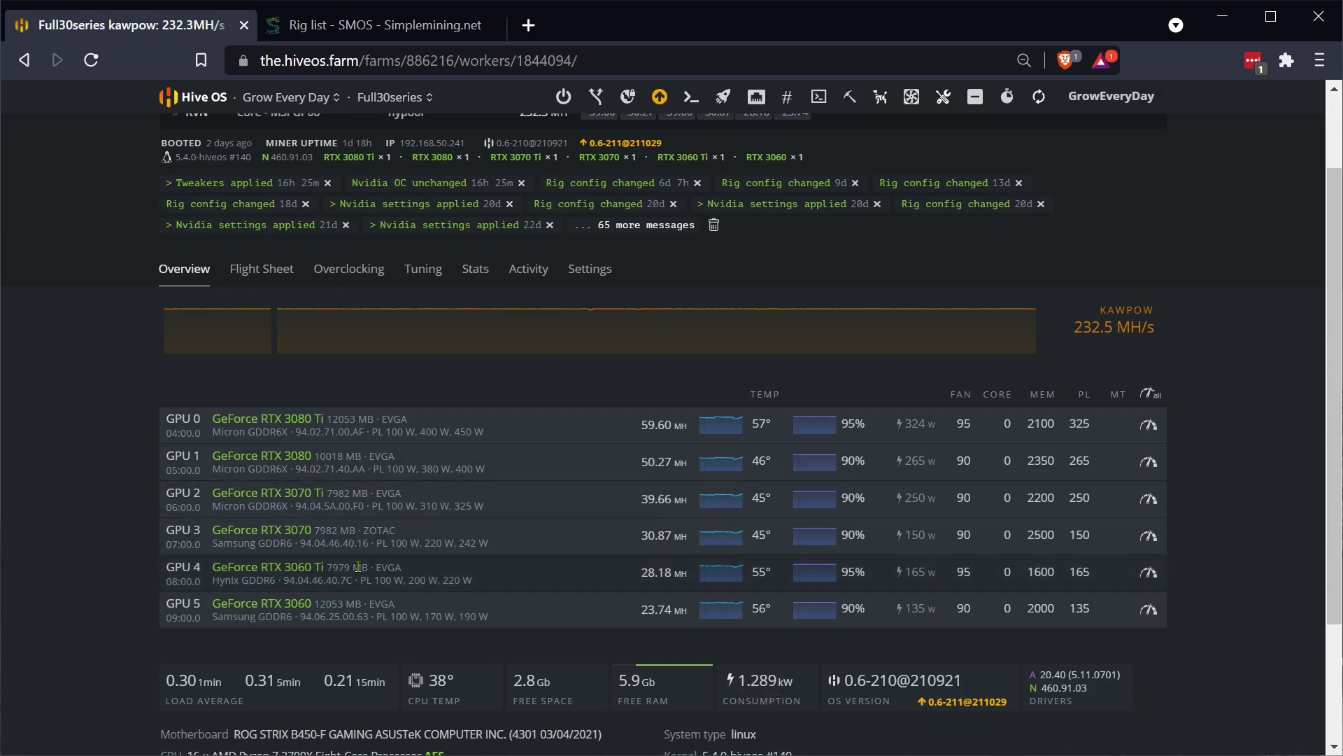
# Switch to the SimpleMining rig list and examine the 7x3080ti rig's Ravencoin hashrates, power draw and individual overclock settings.
pyautogui.click(412, 34)
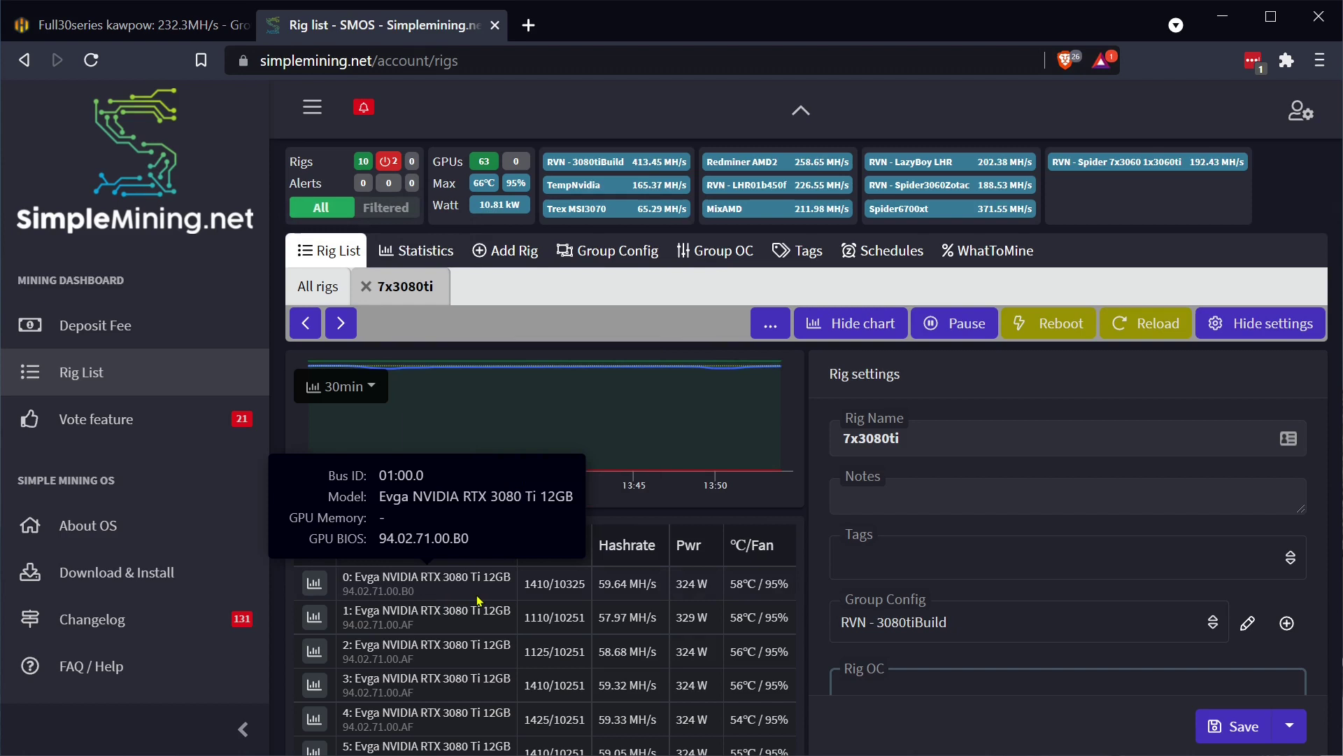
pyautogui.scroll(-2, 482, 601)
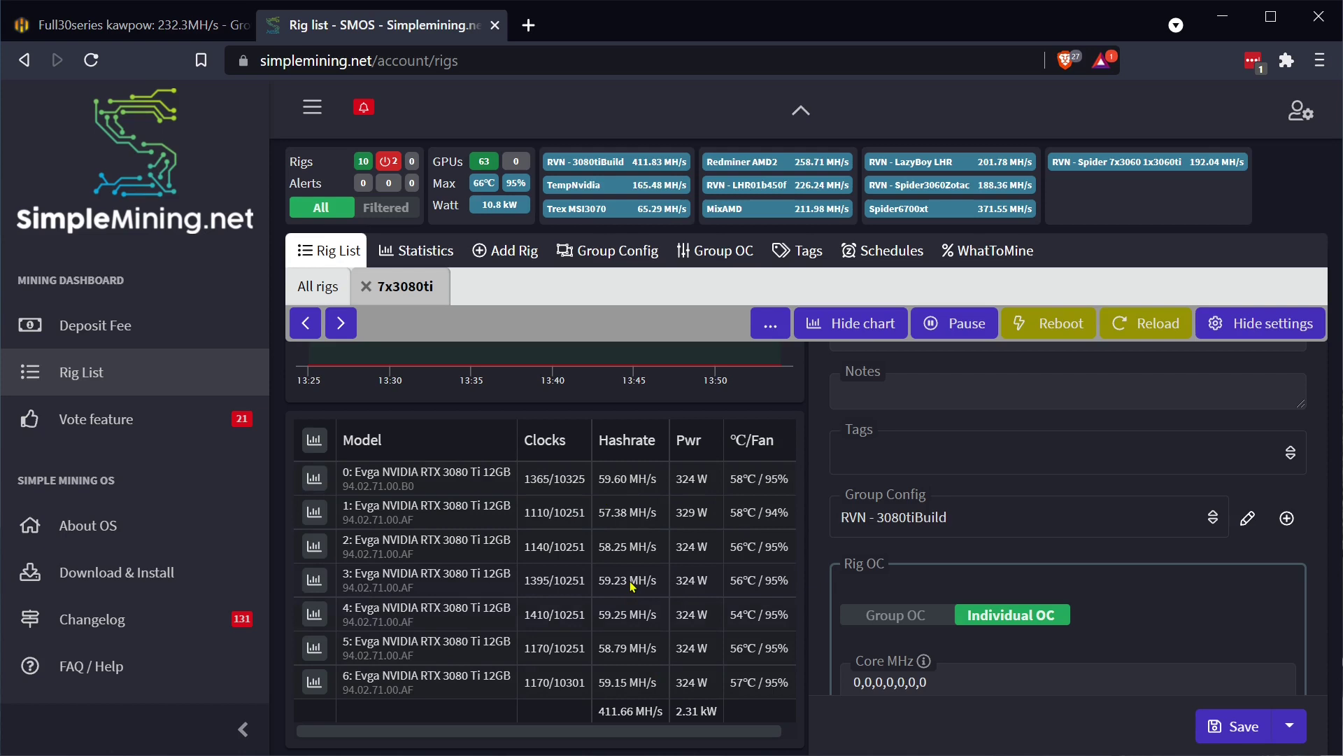
pyautogui.scroll(-3, 874, 538)
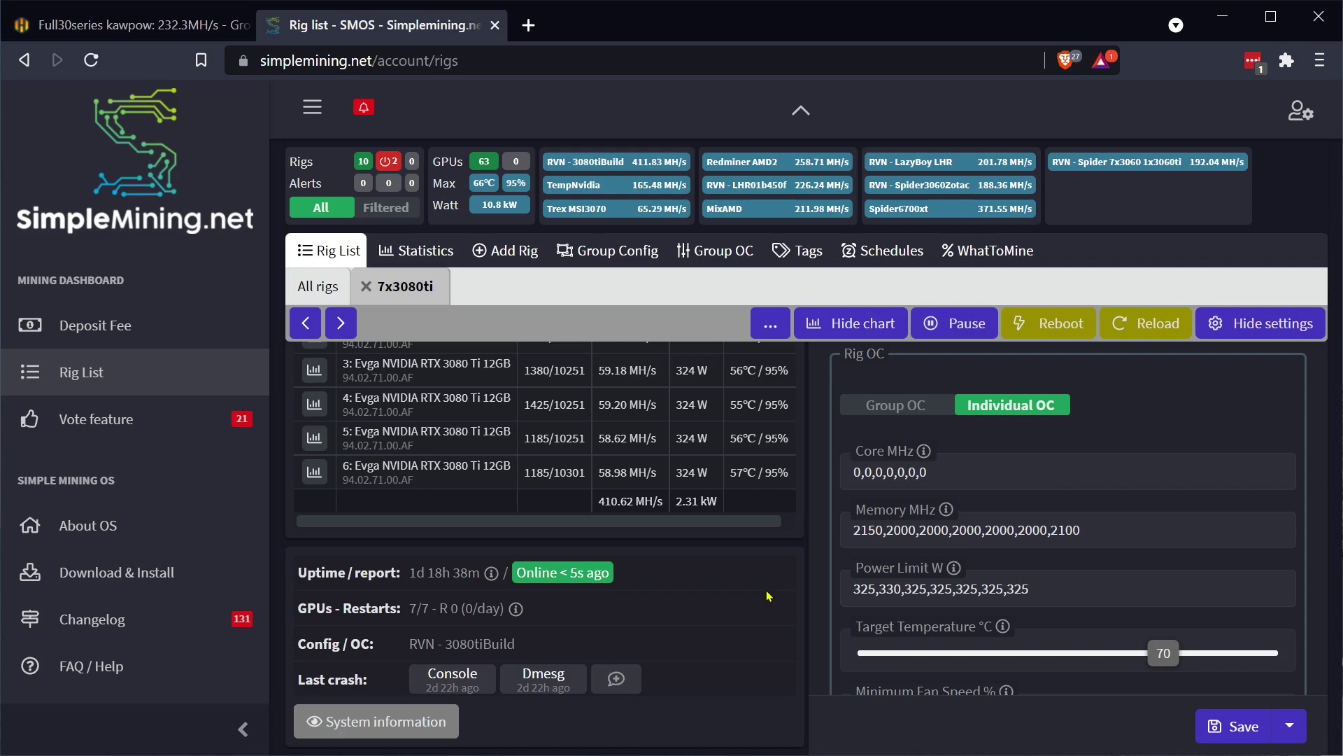
pyautogui.scroll(5, 768, 595)
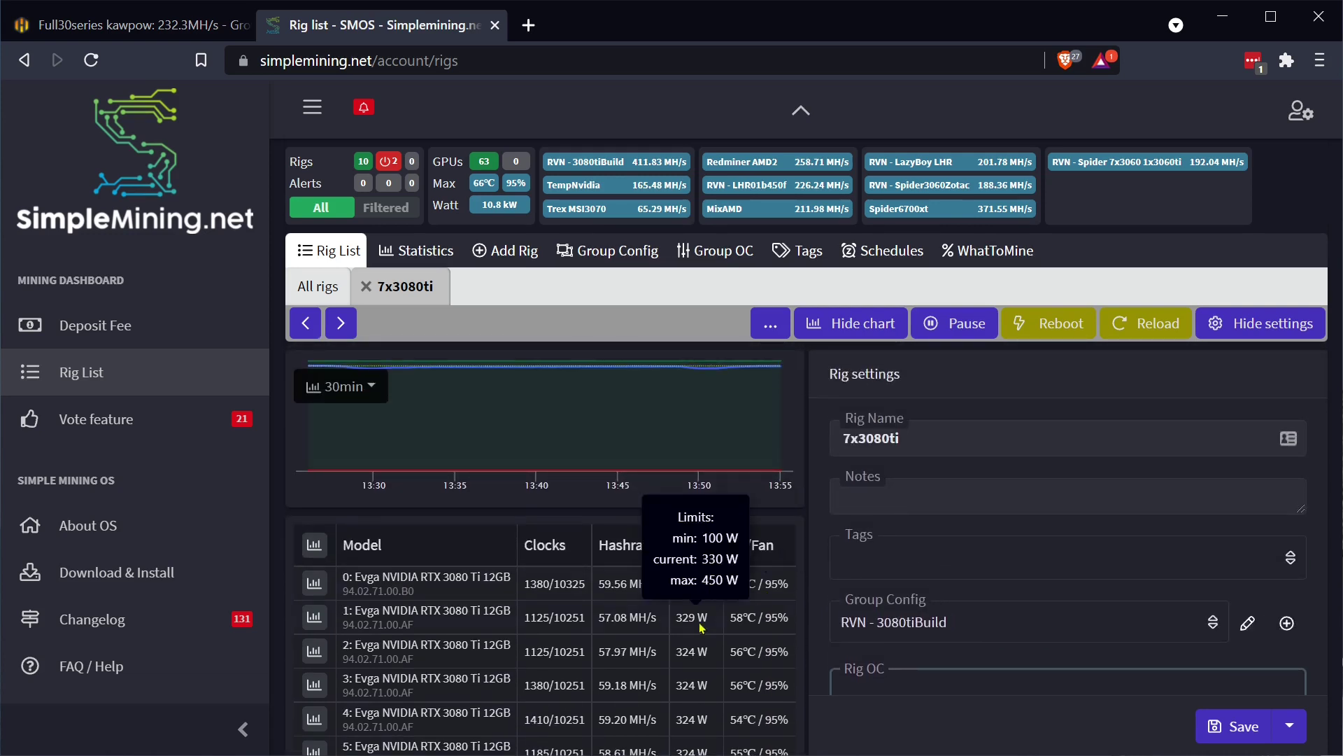
pyautogui.scroll(-2, 775, 630)
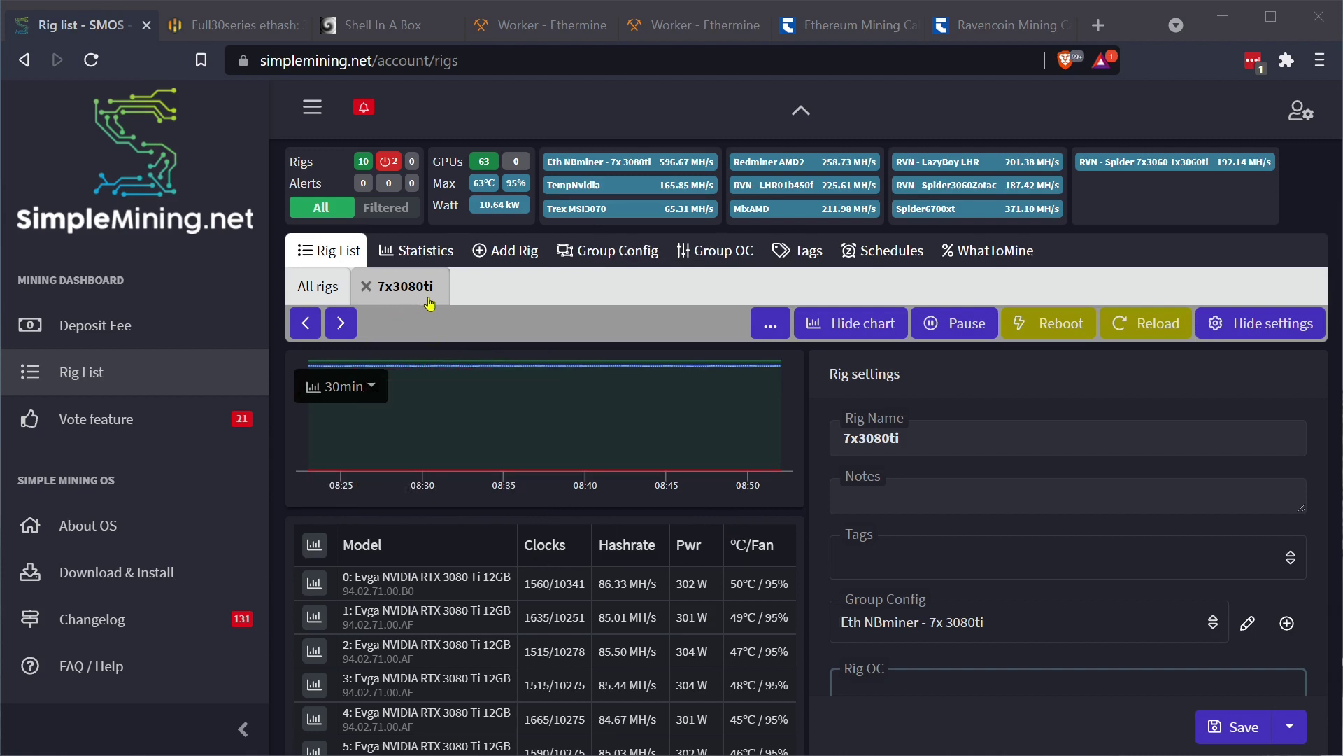
# Examine the 7x3080ti rig's Ethereum hashrates and power draw under the Eth NBminer config, along with its group overclock settings.
pyautogui.scroll(-2, 550, 526)
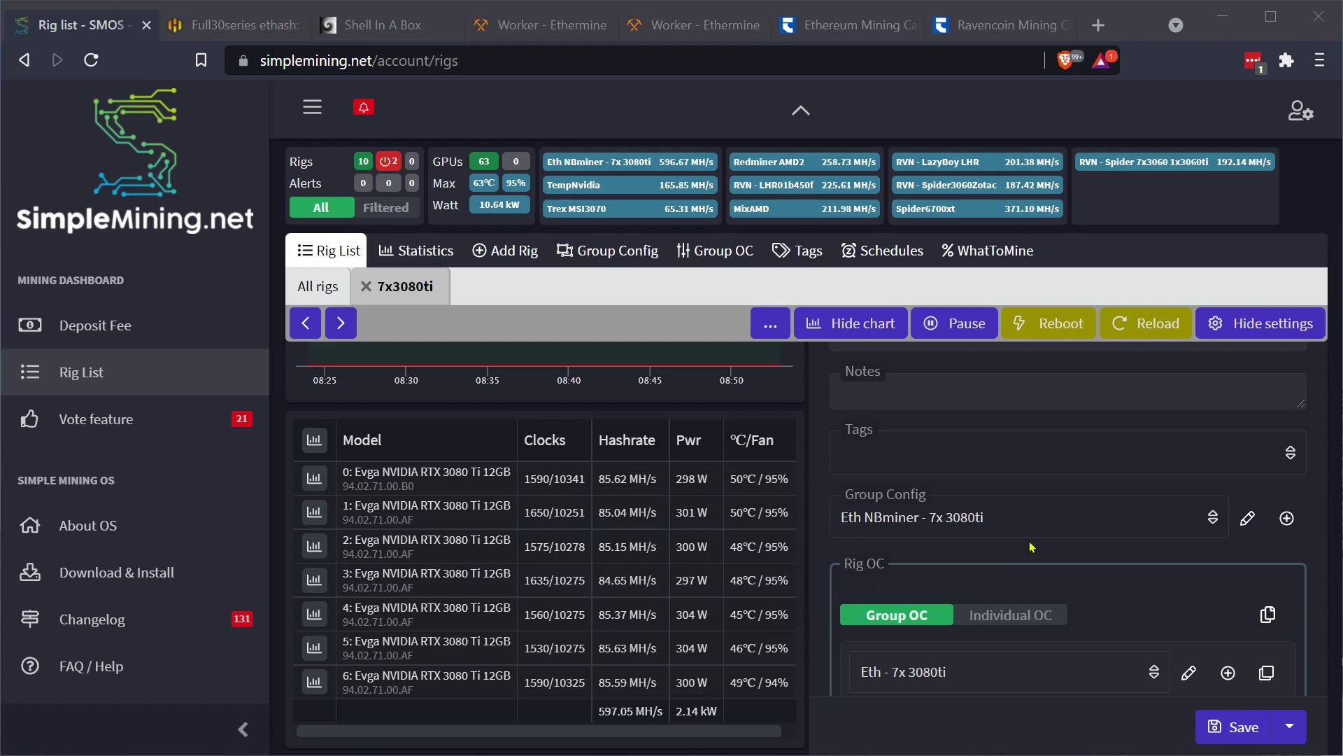
pyautogui.scroll(-2, 1030, 546)
pyautogui.scroll(-2, 1030, 546)
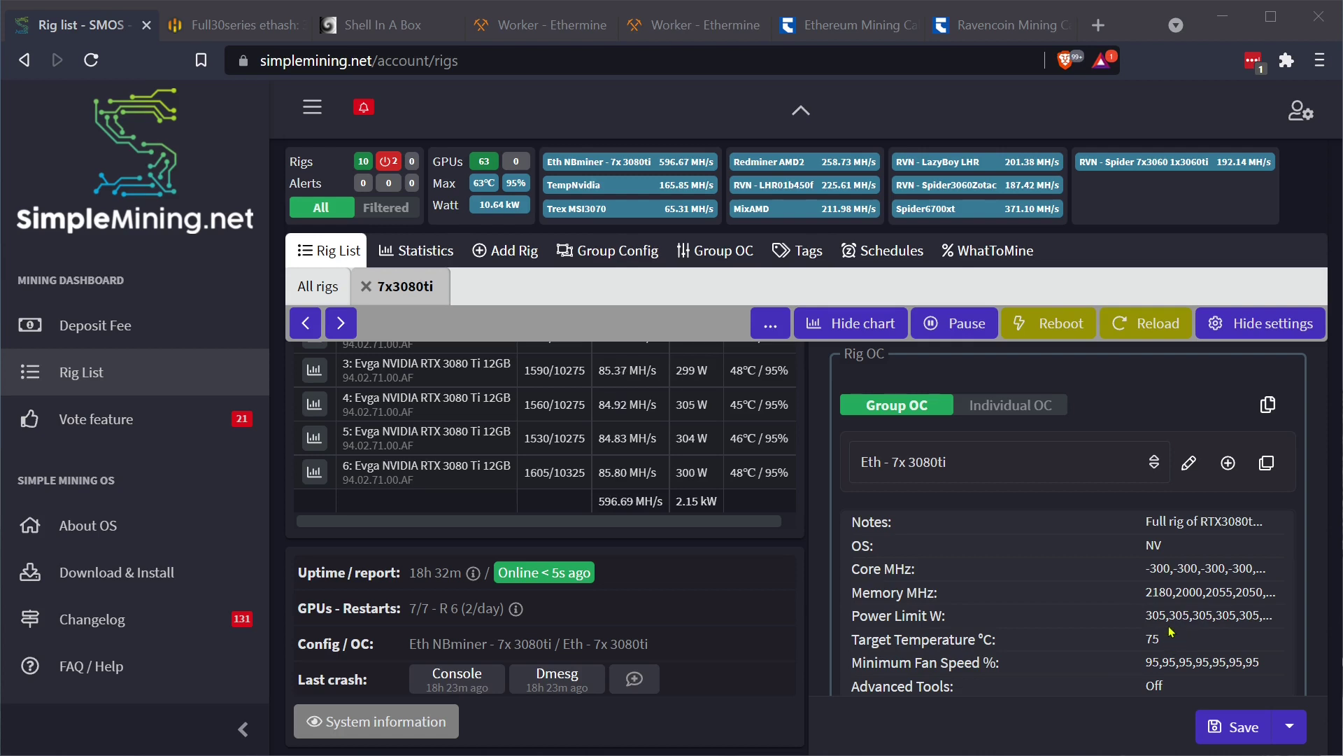
pyautogui.scroll(2, 1171, 632)
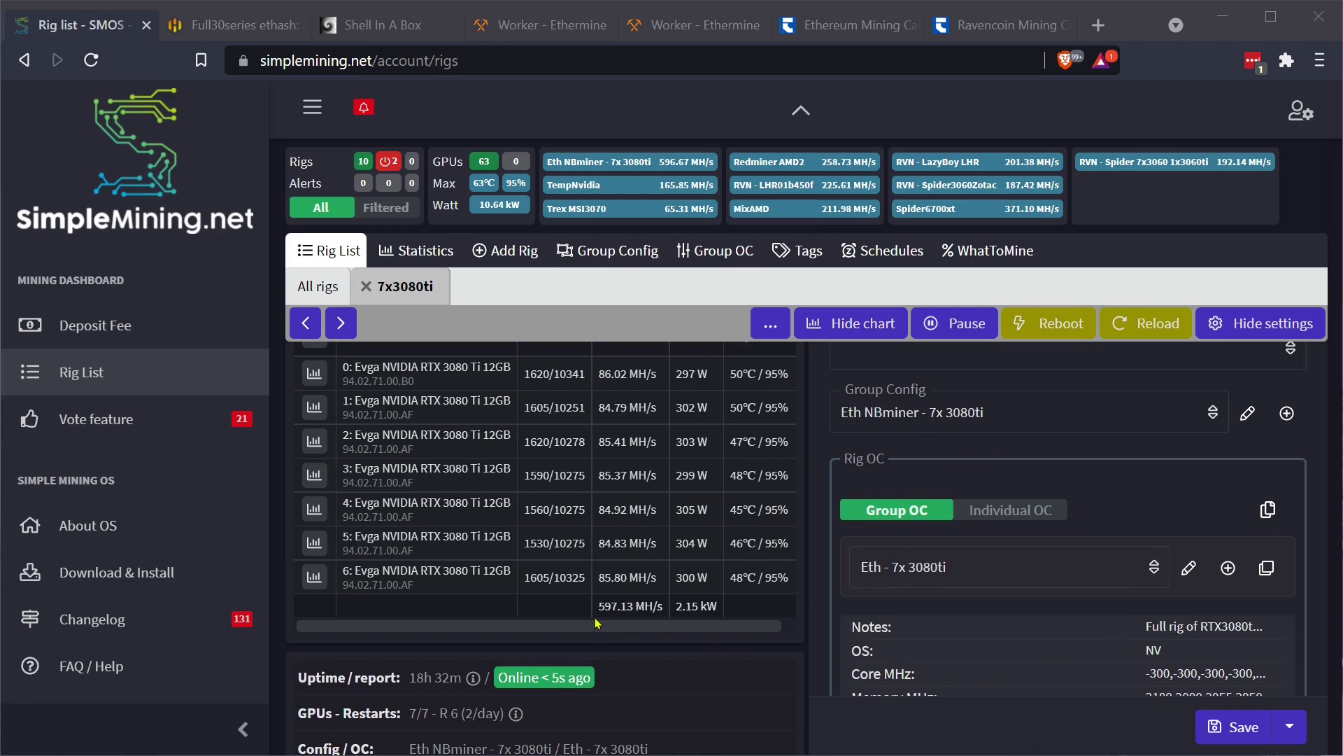
pyautogui.scroll(2, 612, 612)
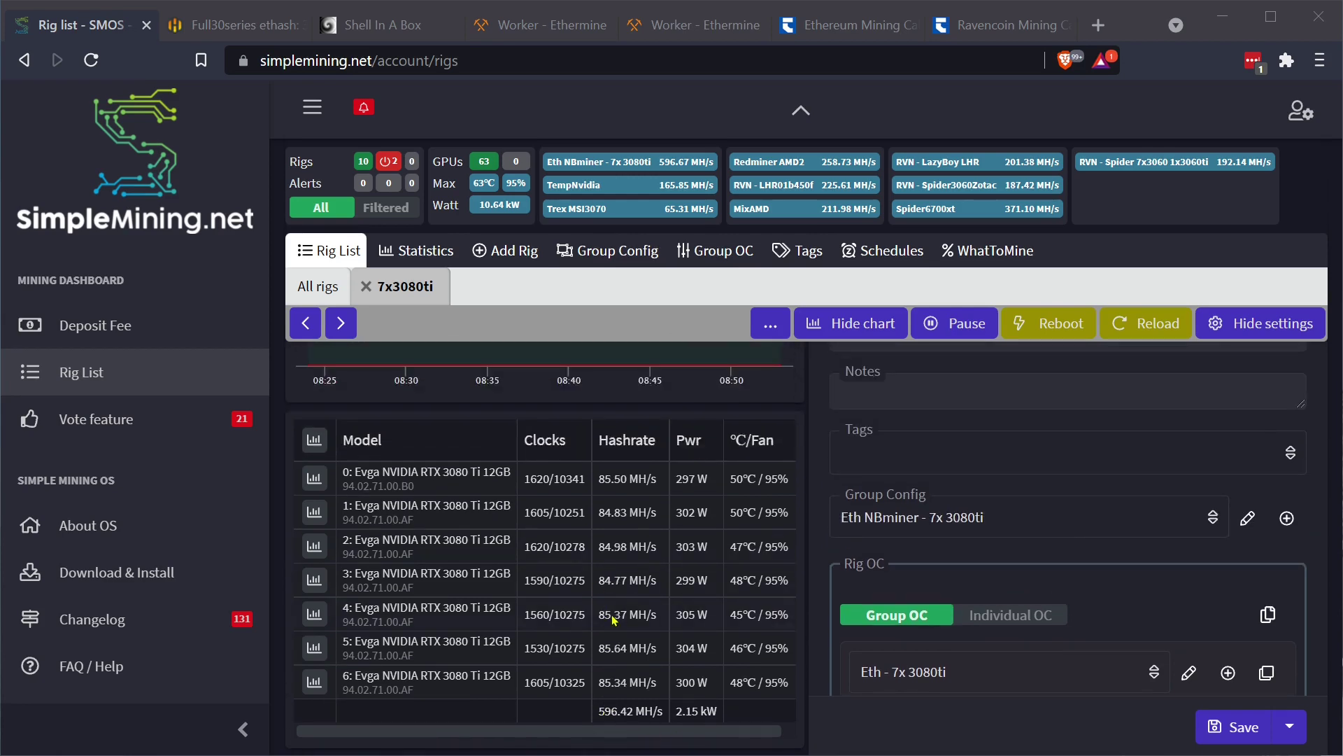
# Check the average and reported hashrates of the RTX3080TI worker on Ethermine.
pyautogui.click(570, 40)
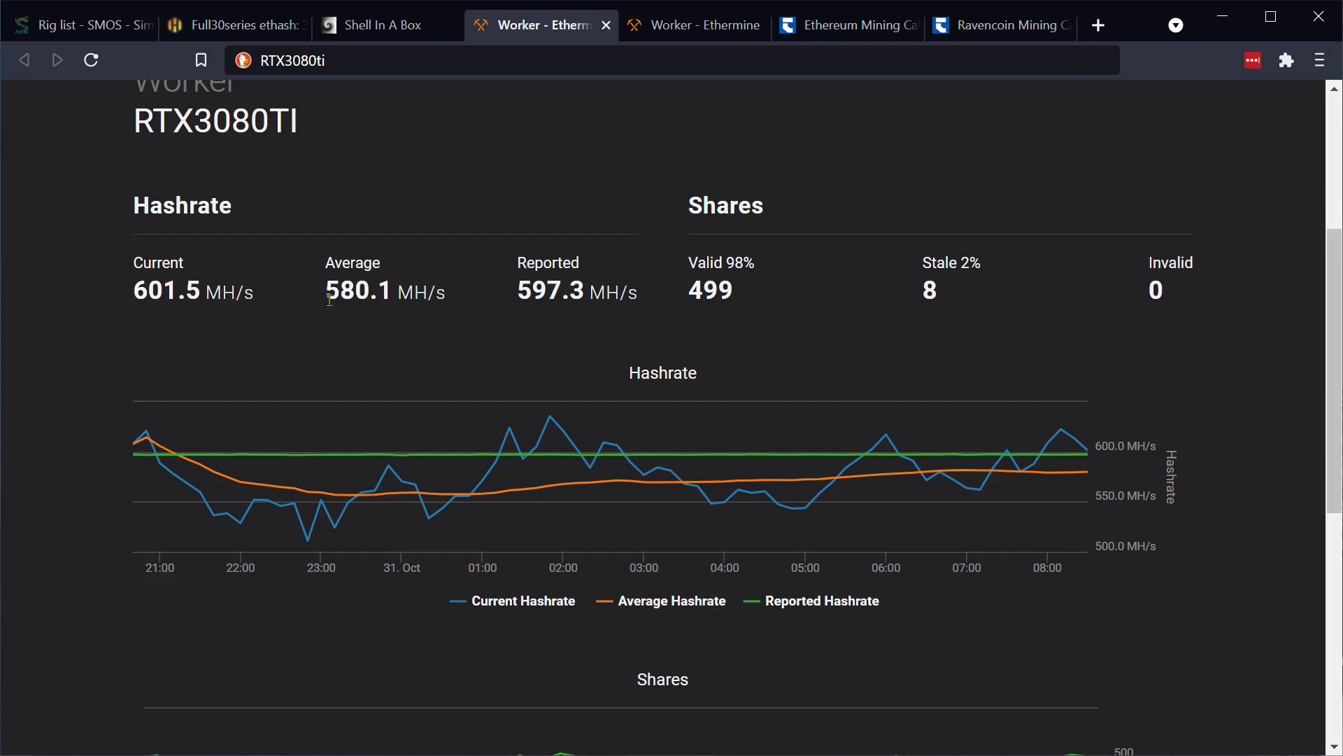
pyautogui.moveTo(331, 302); pyautogui.dragTo(398, 300)
pyautogui.click(383, 303)
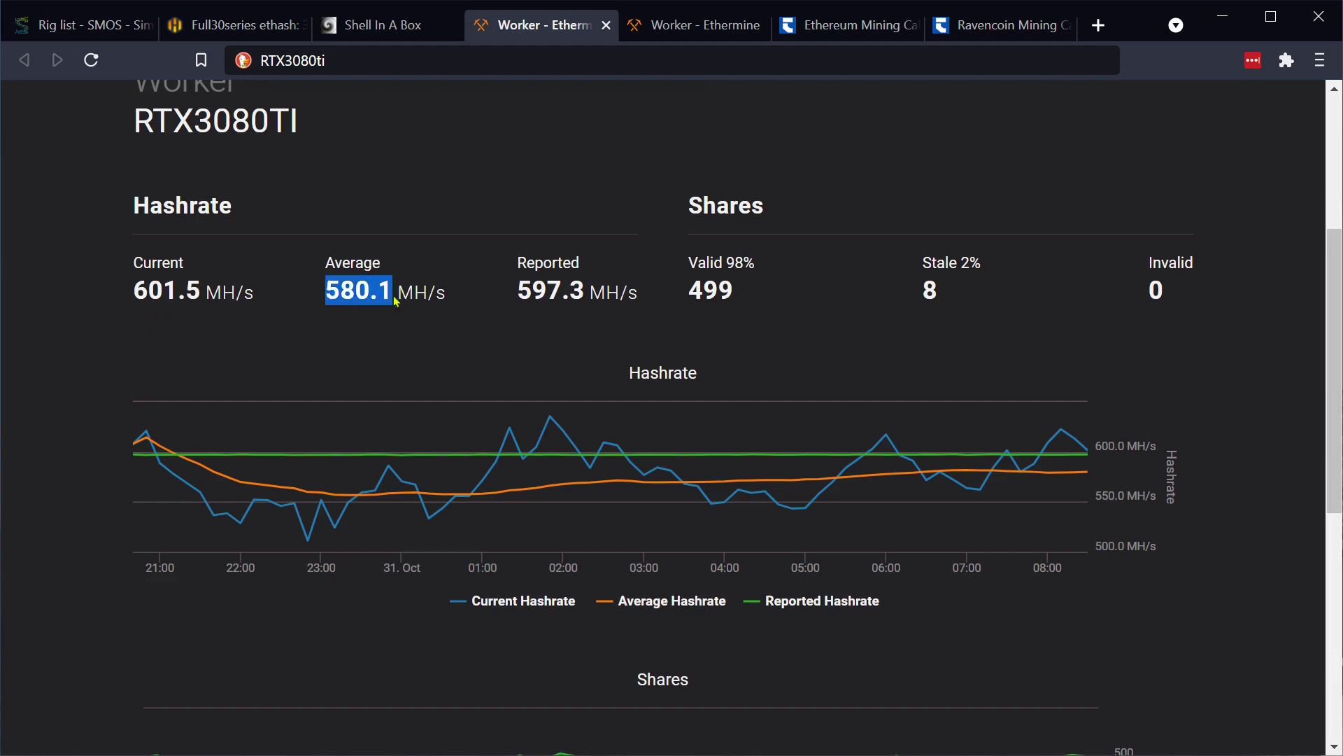
pyautogui.click(379, 303)
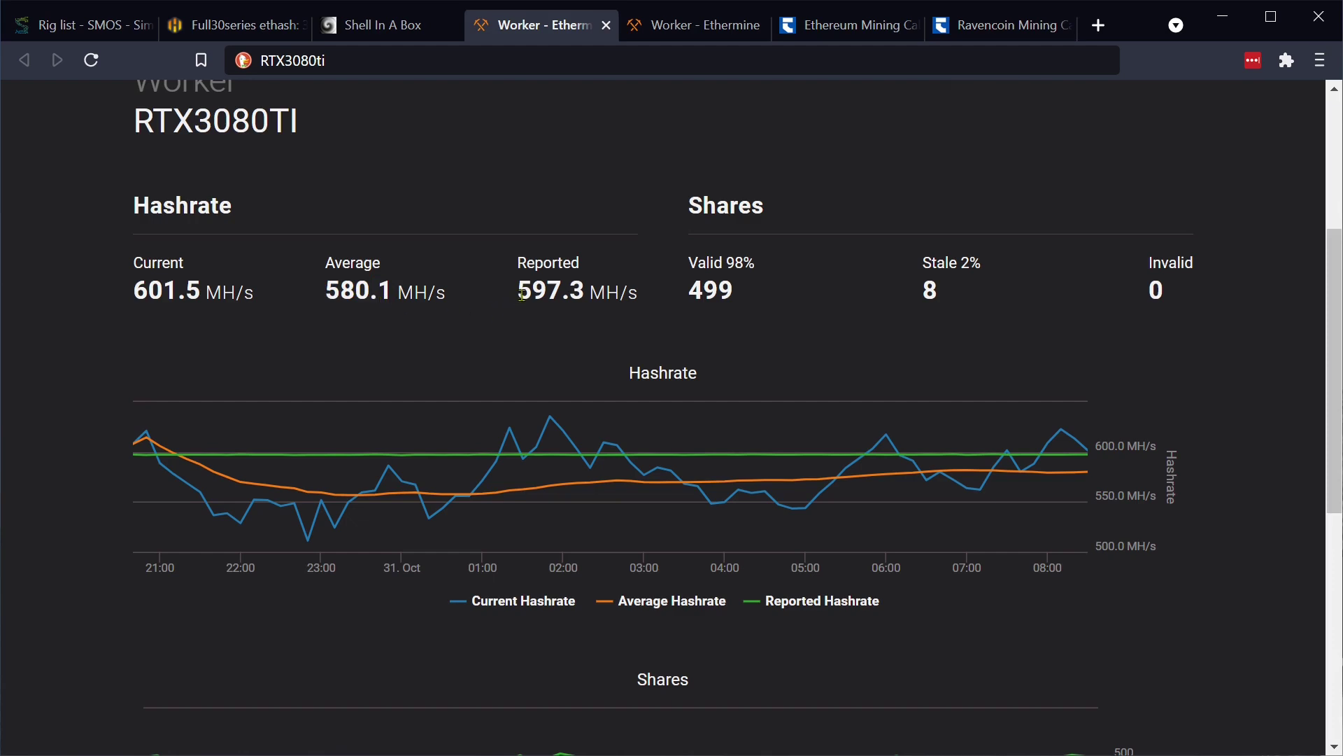
pyautogui.moveTo(517, 303); pyautogui.dragTo(583, 298)
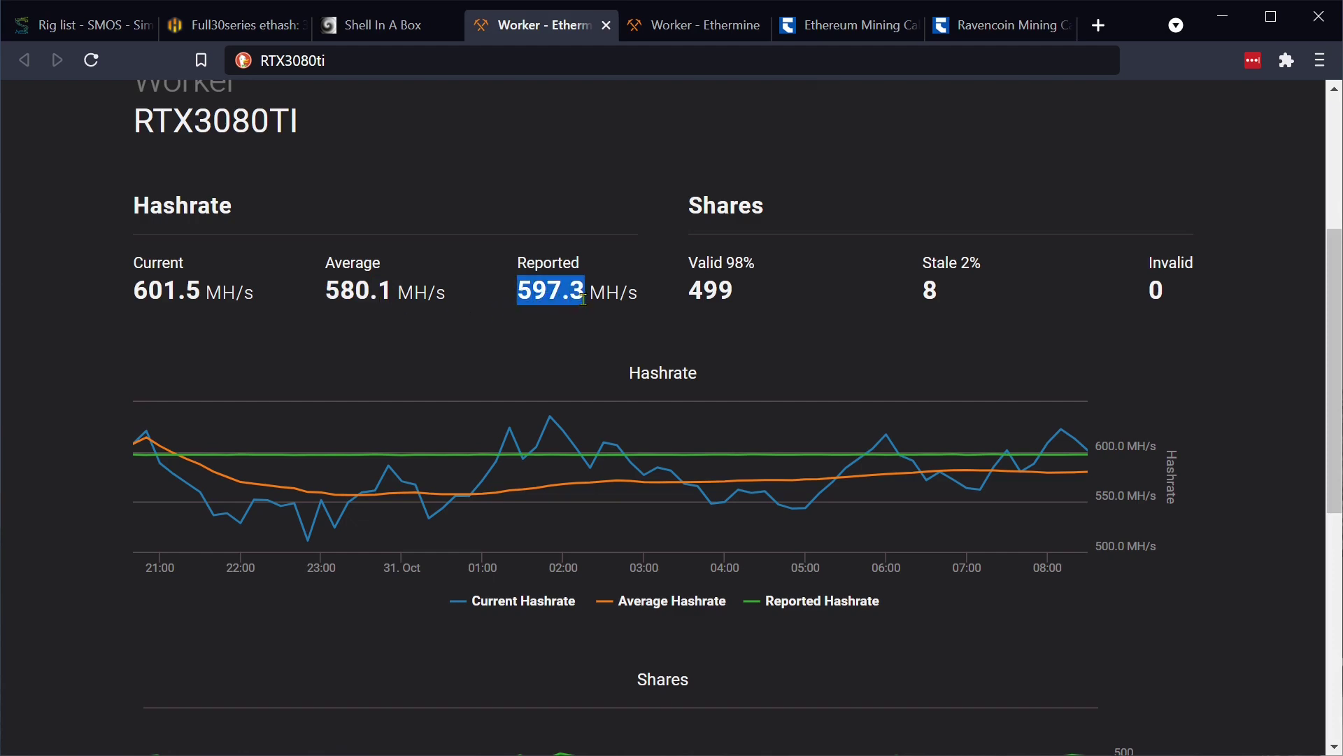
pyautogui.click(544, 316)
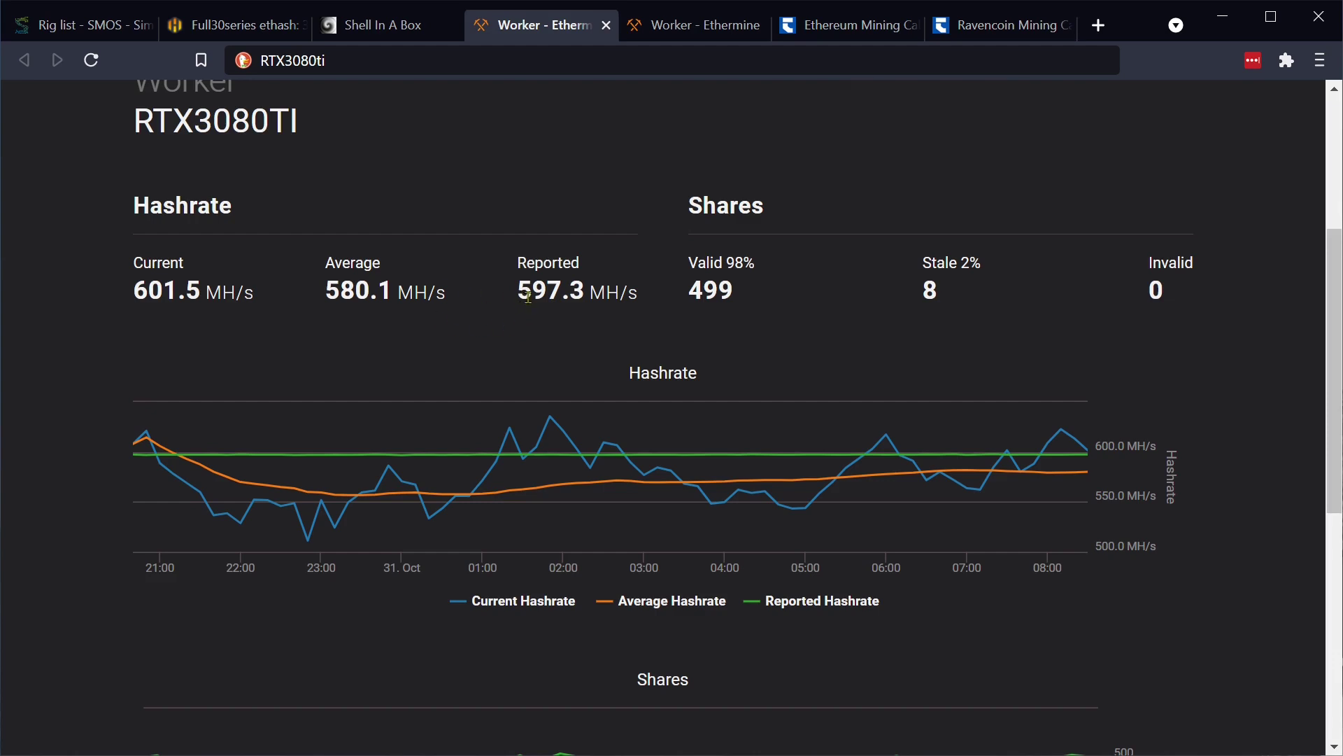
# Switch to the hashrate workbook in Excel and make the "RTX 3080ti x 7" label in A2 bold.
pyautogui.hotkey('alt', 'Tab')
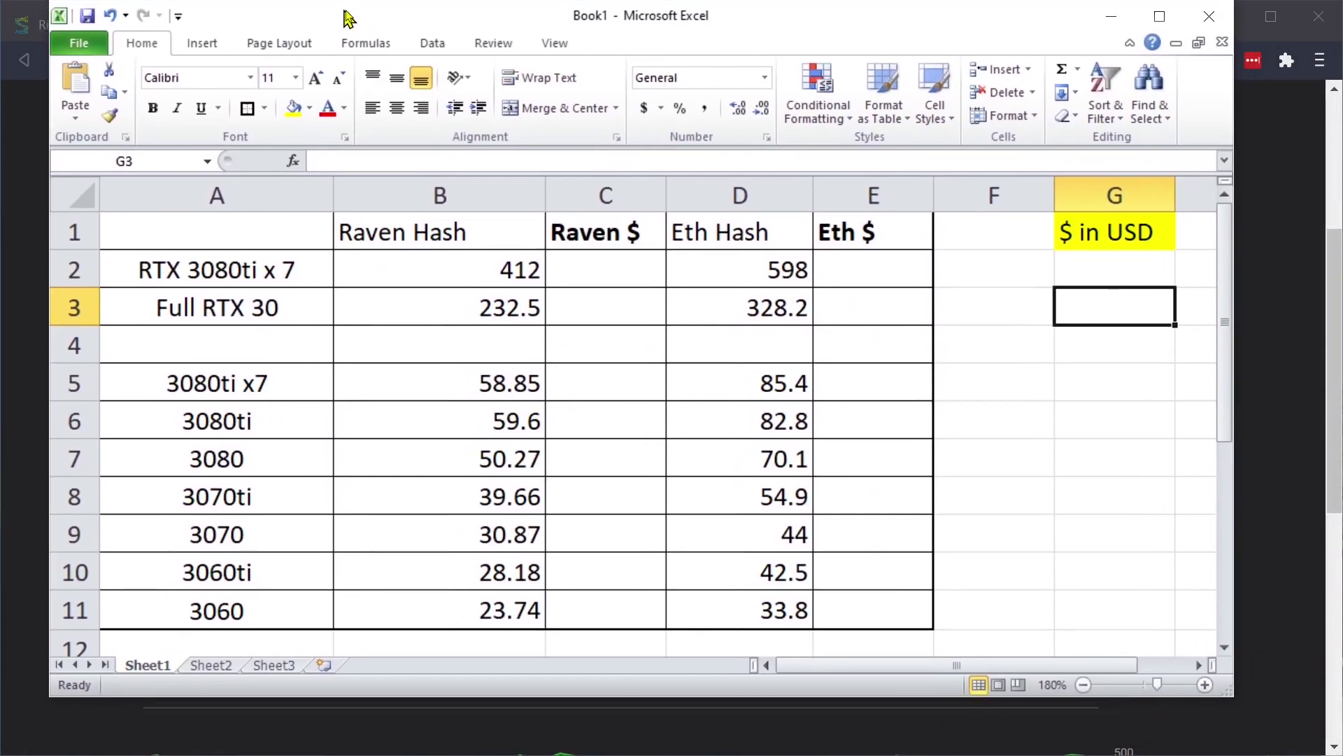
pyautogui.moveTo(348, 17); pyautogui.dragTo(366, 18)
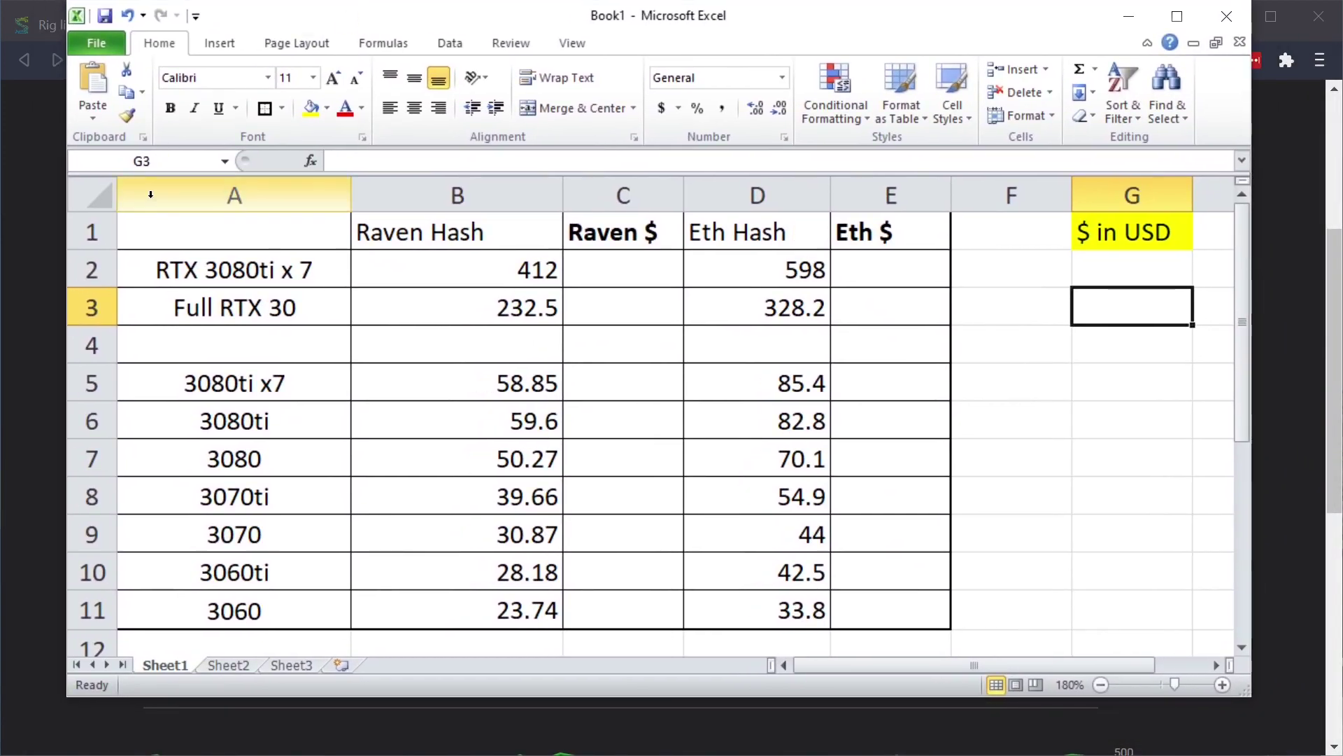
pyautogui.click(191, 269)
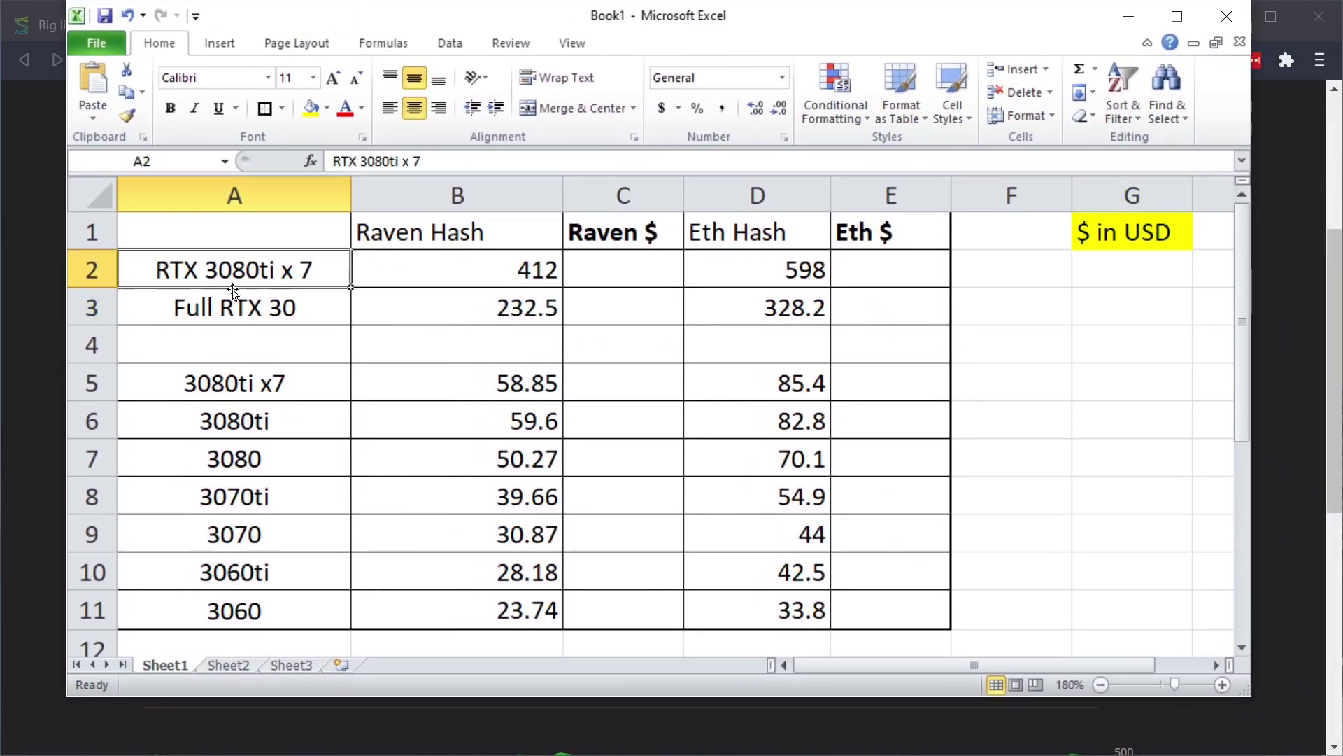
pyautogui.hotkey('ctrl', 'b')
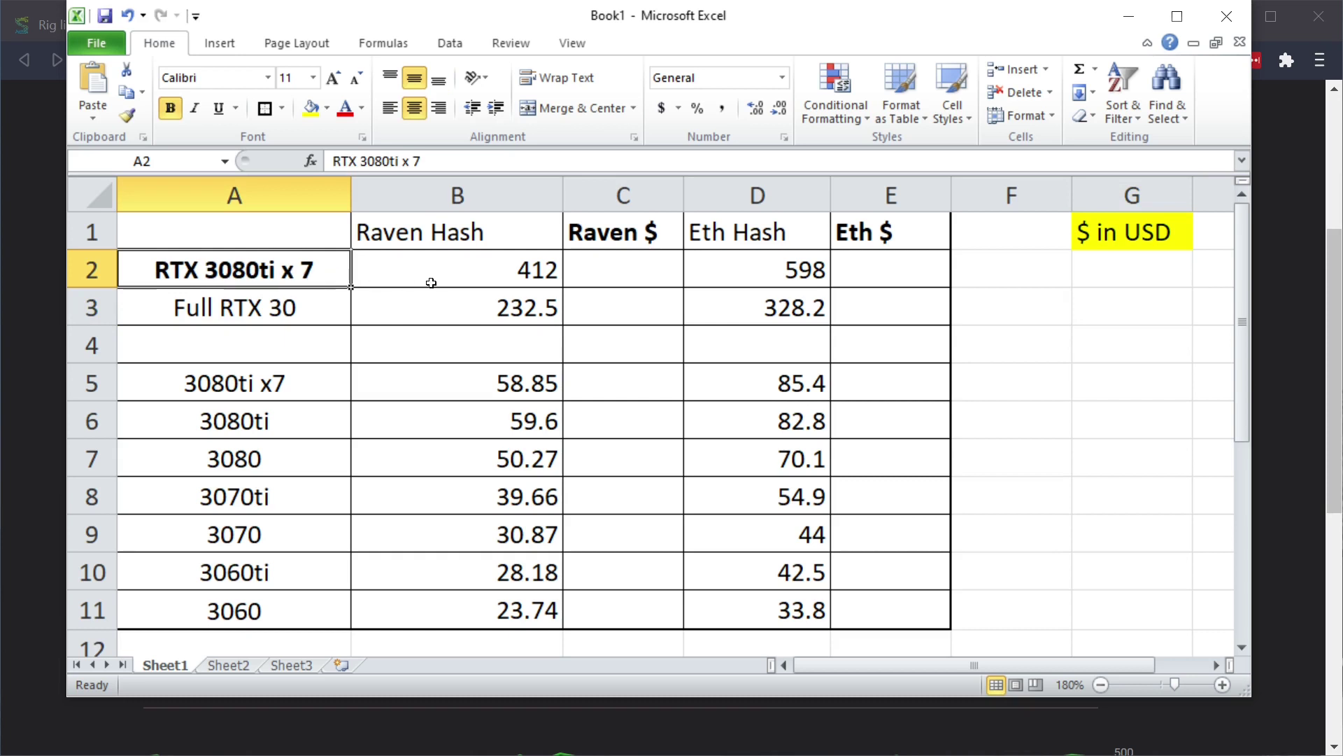
# Set the Eth Hash value of the RTX 3080ti x 7 rig in D2 to 597.5.
pyautogui.click(465, 272)
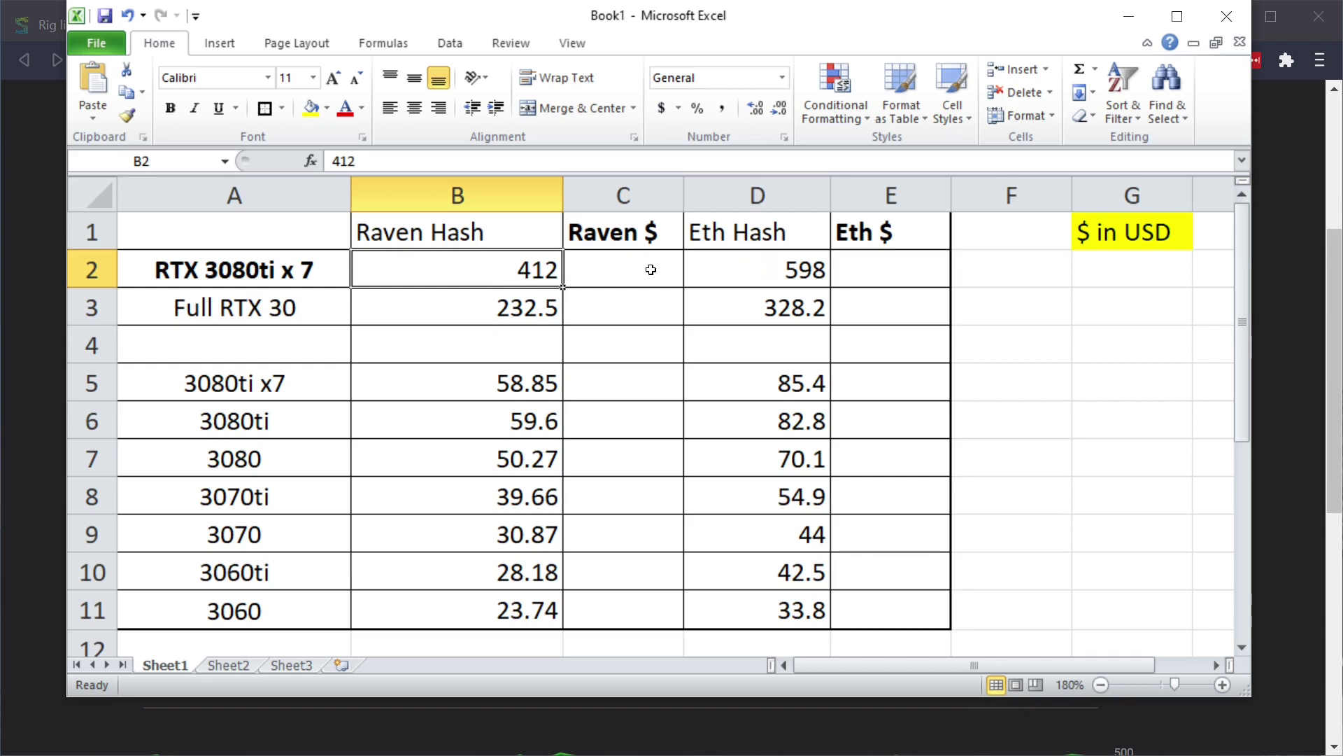
pyautogui.click(262, 391)
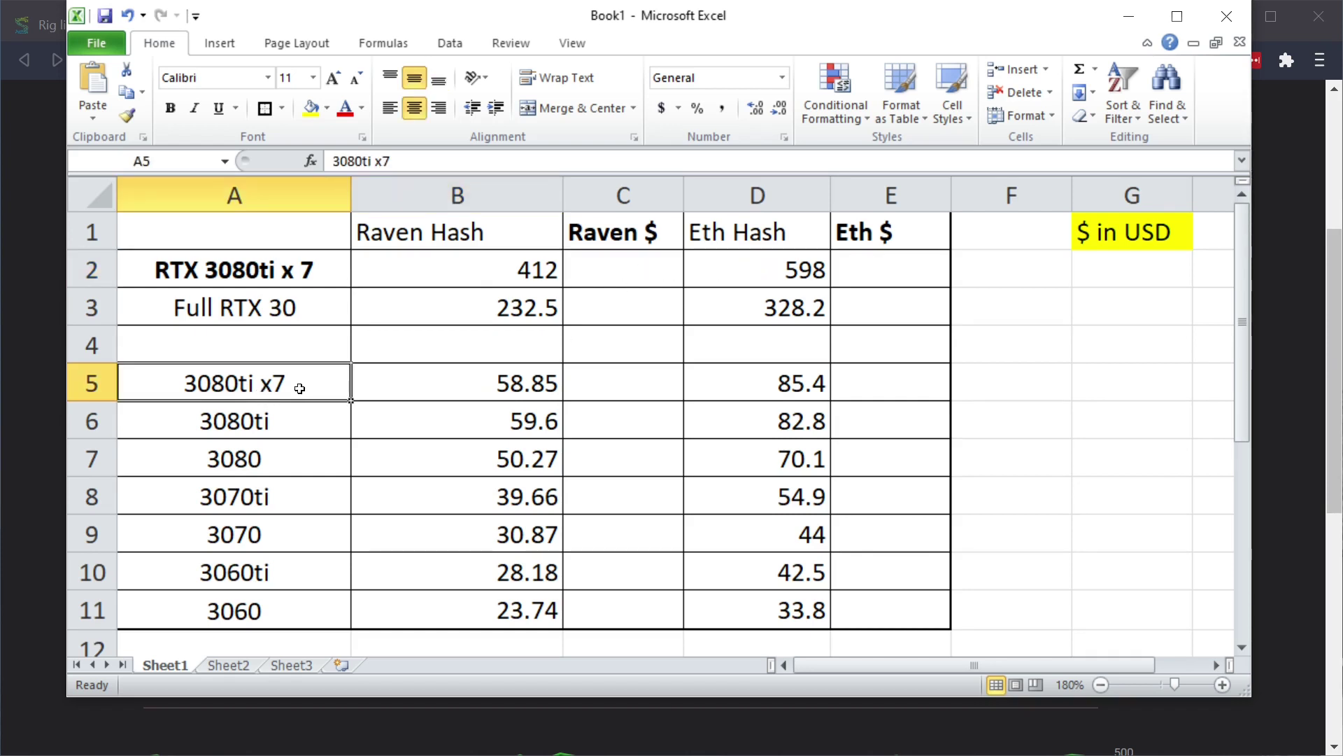
pyautogui.click(805, 286)
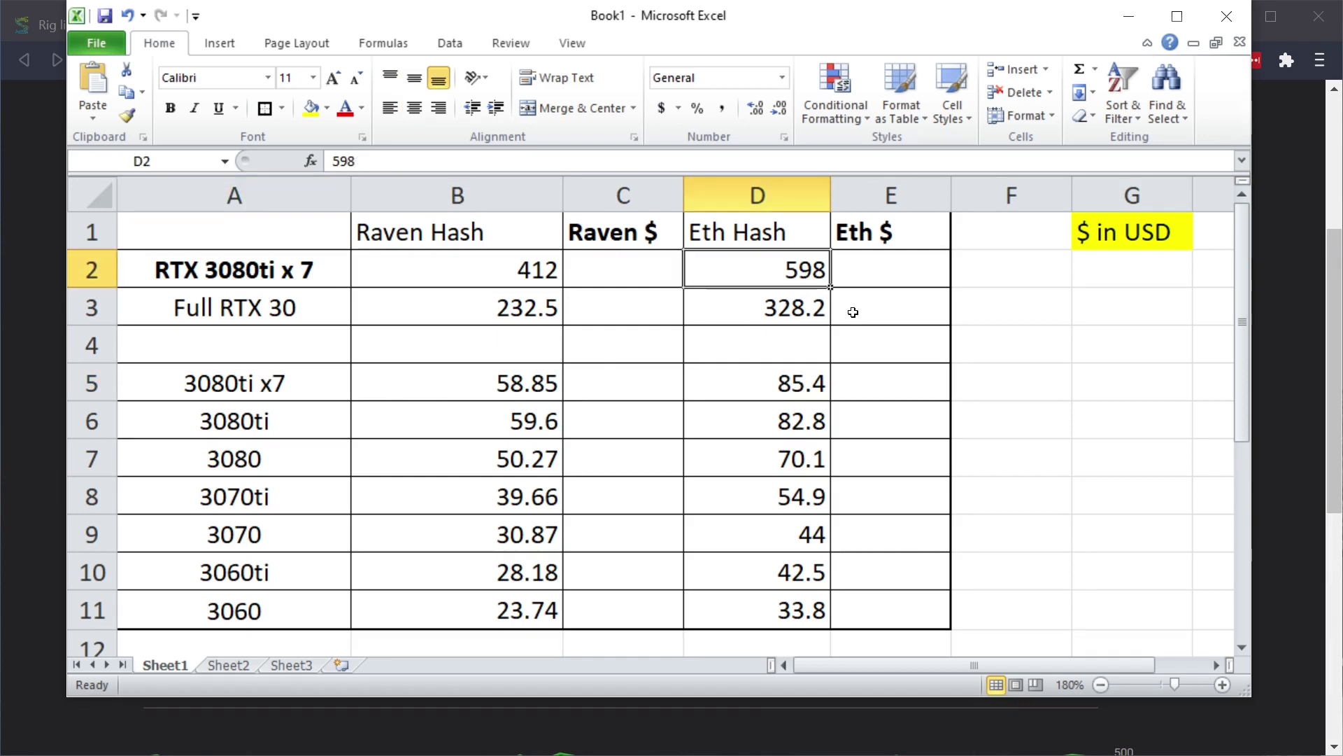
pyautogui.write('597')
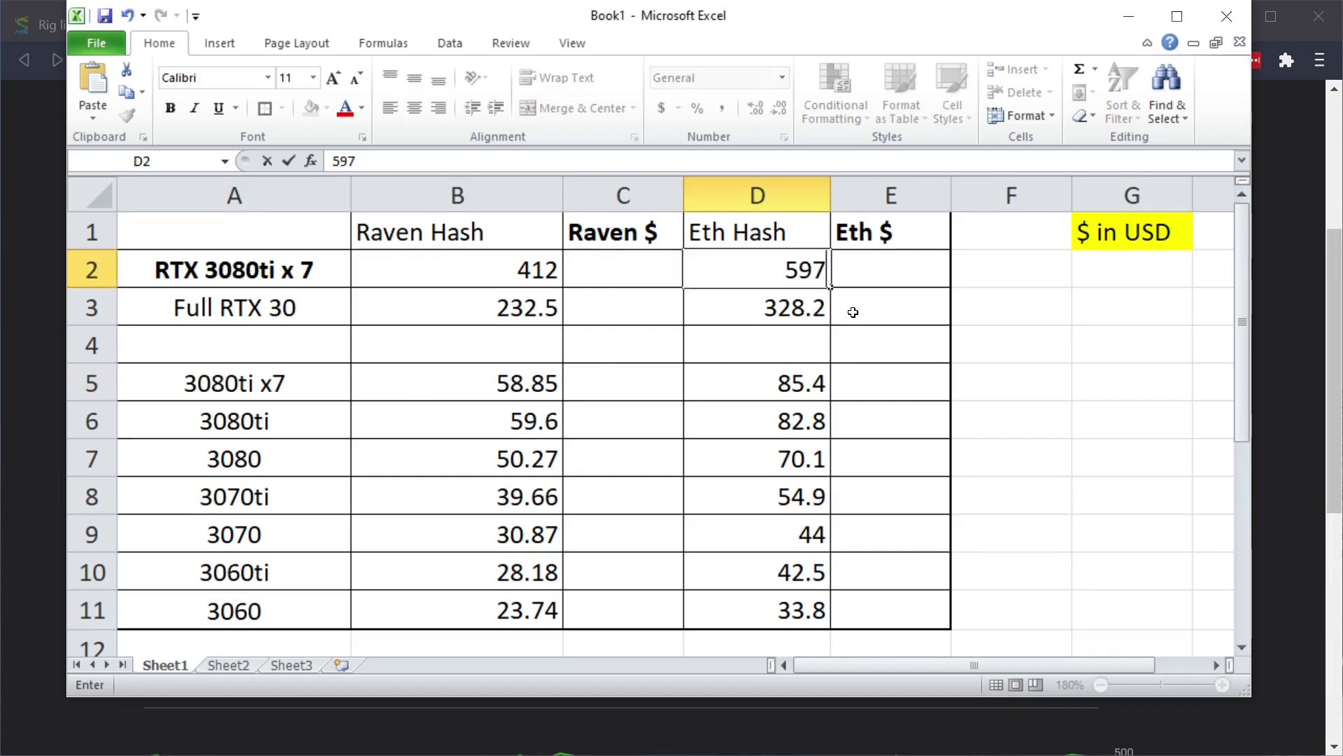
pyautogui.write('.5')
pyautogui.press('Return')
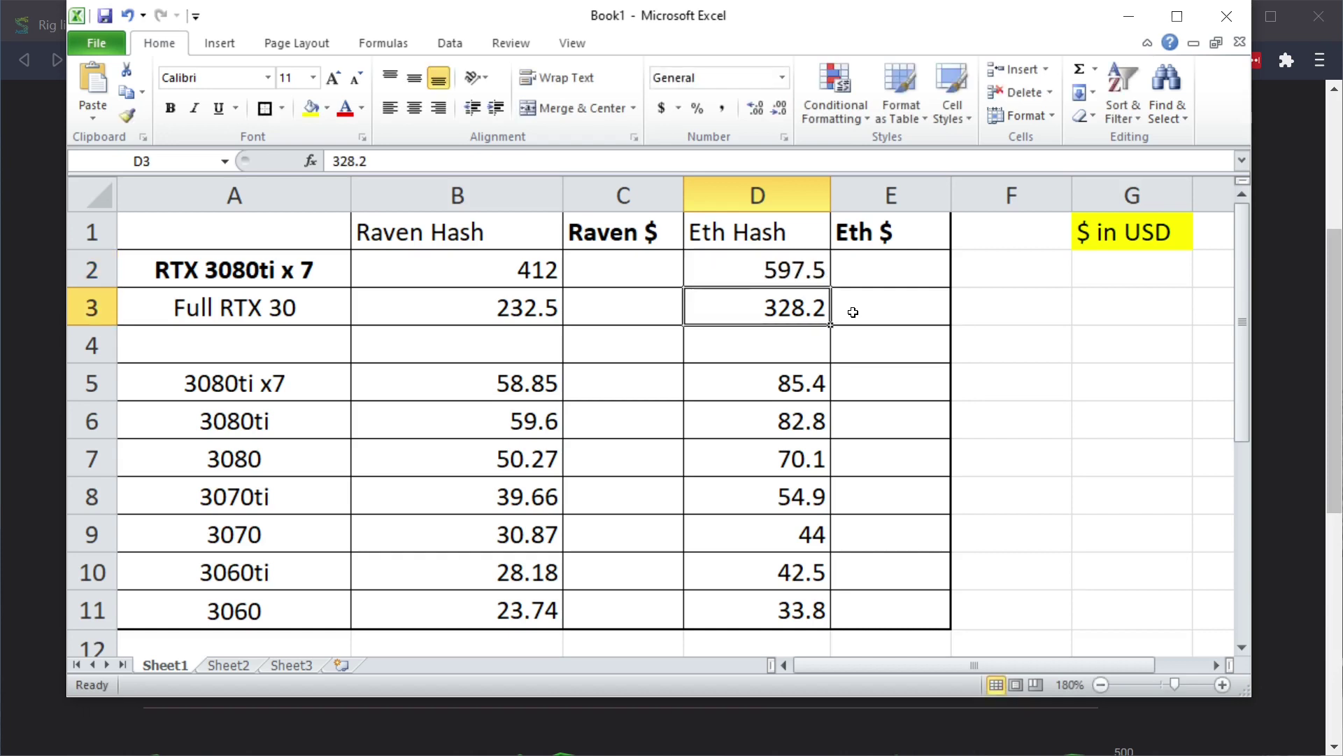
# Compare the per-card Raven and Eth hash values of the 3080ti x7 row with the rig totals.
pyautogui.click(526, 385)
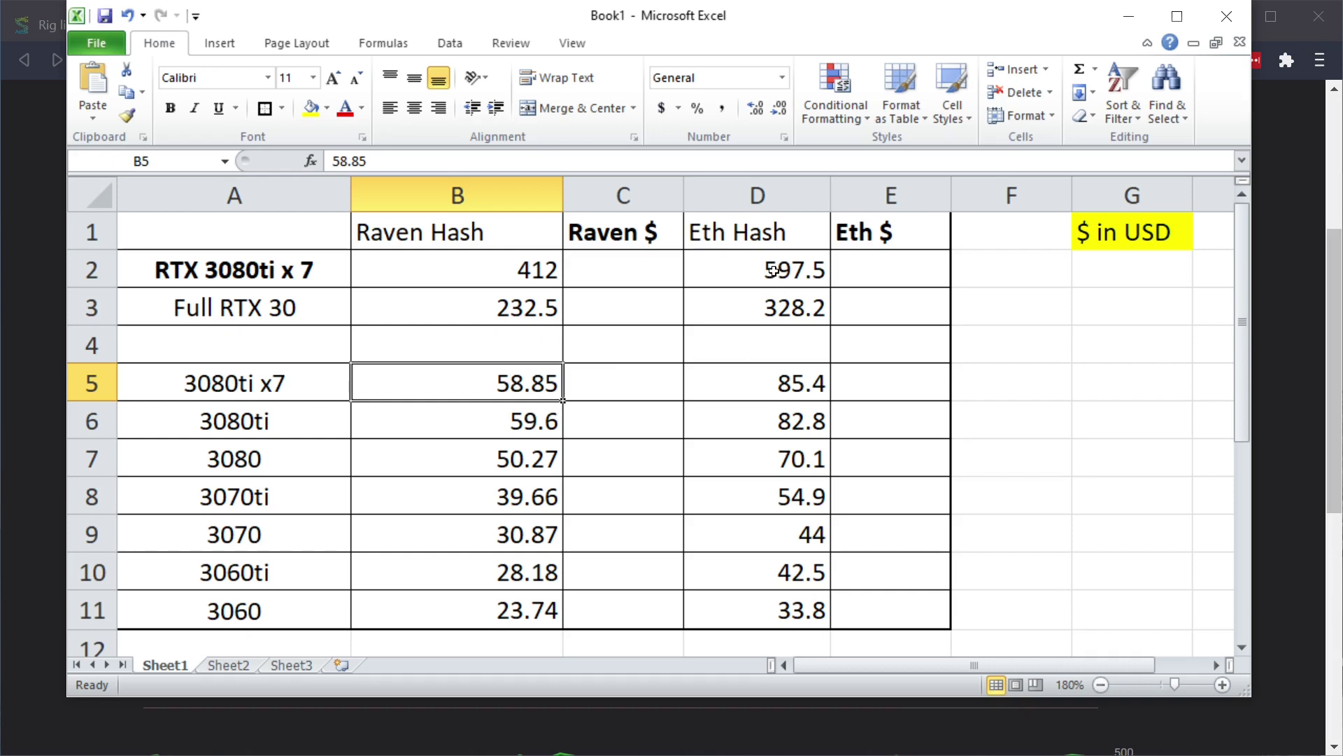
pyautogui.click(791, 384)
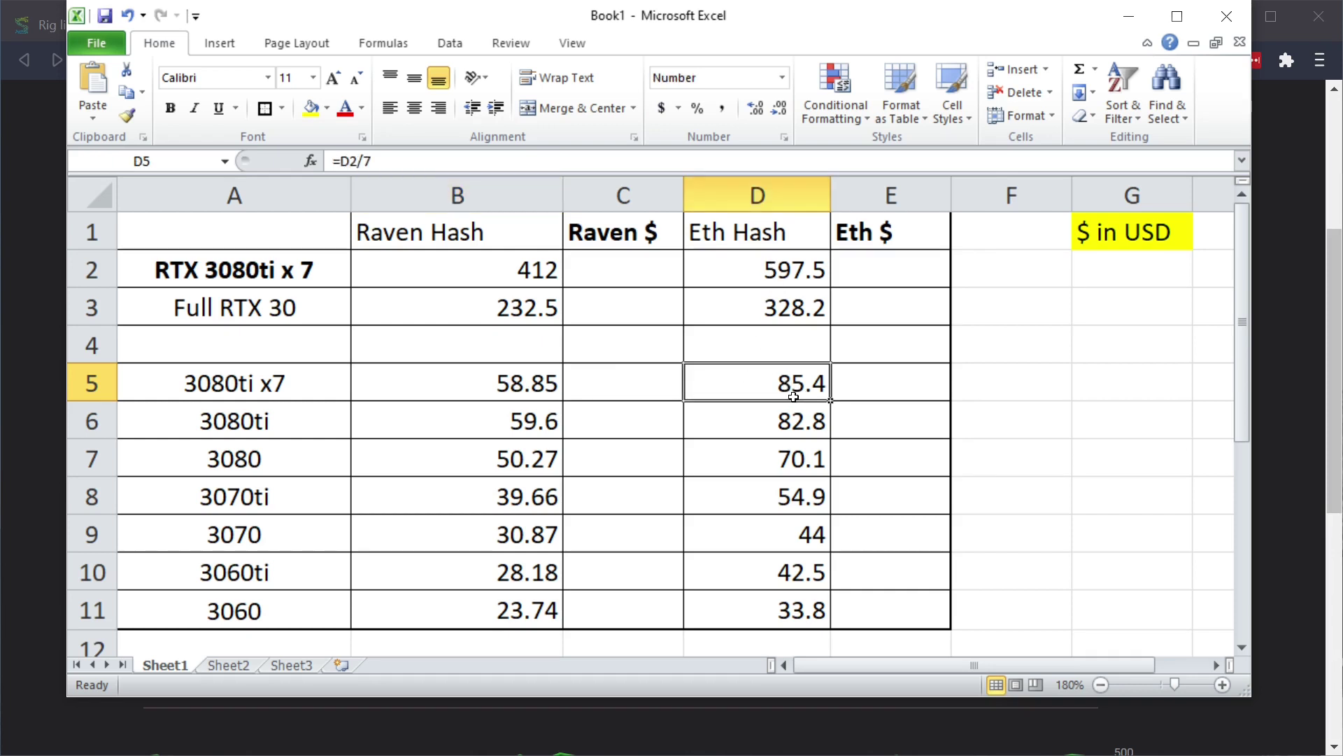
pyautogui.click(522, 272)
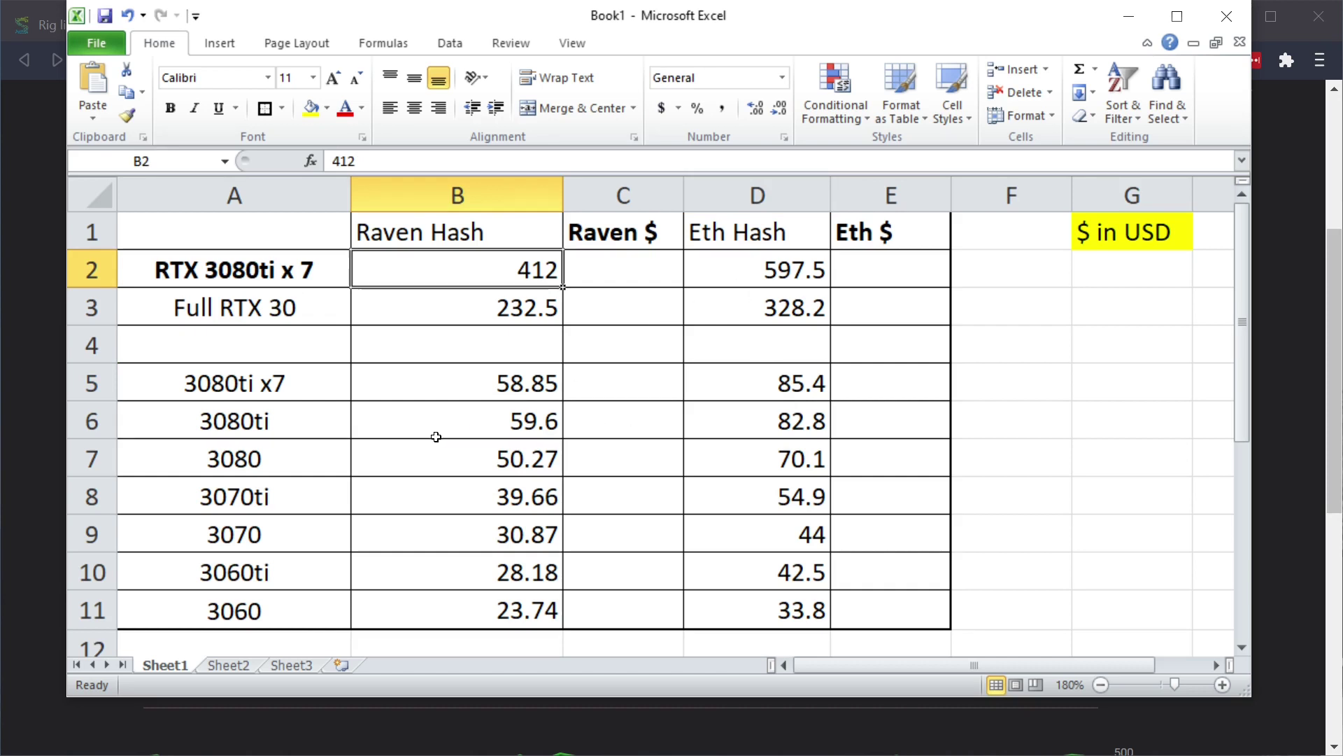
pyautogui.moveTo(821, 24); pyautogui.dragTo(944, 39)
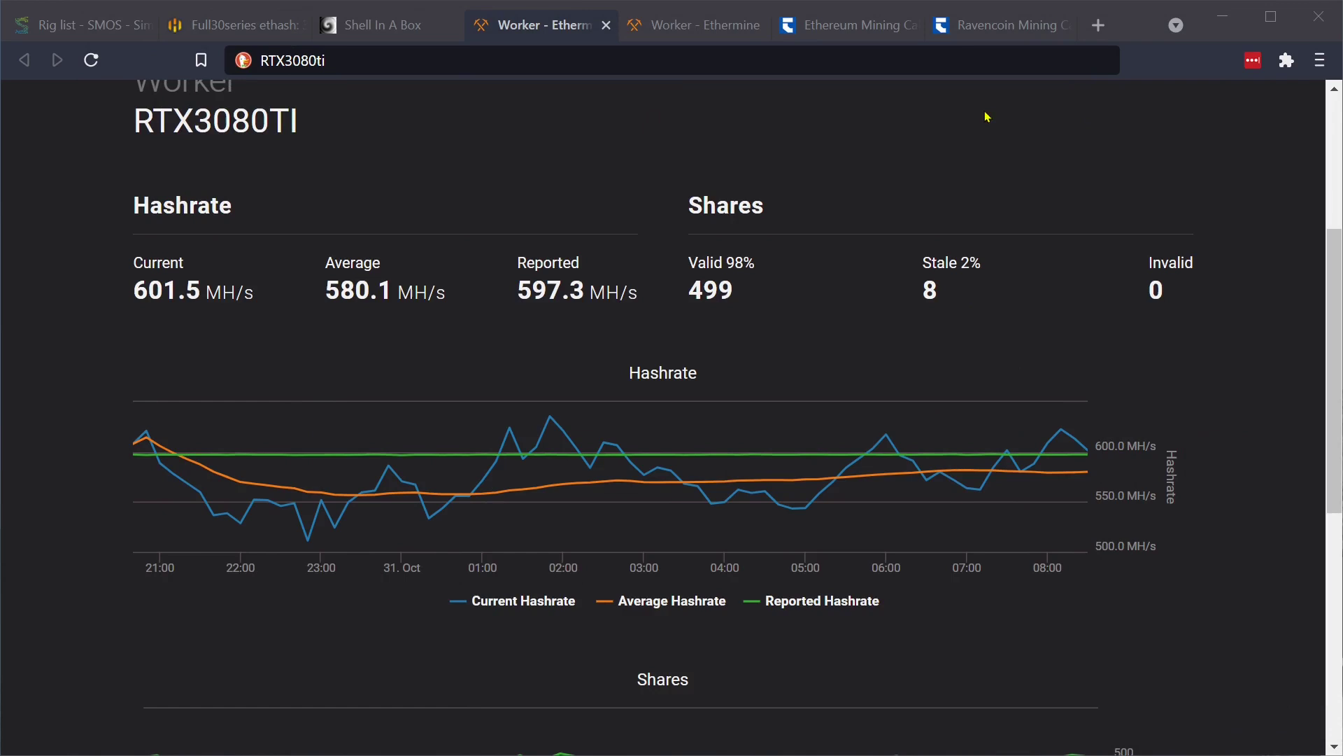
# Switch to Hive OS and review the Full30series rig's per-GPU Ethereum hashrates, wattages and overclocks, plus its NBMiner shell log.
pyautogui.click(255, 24)
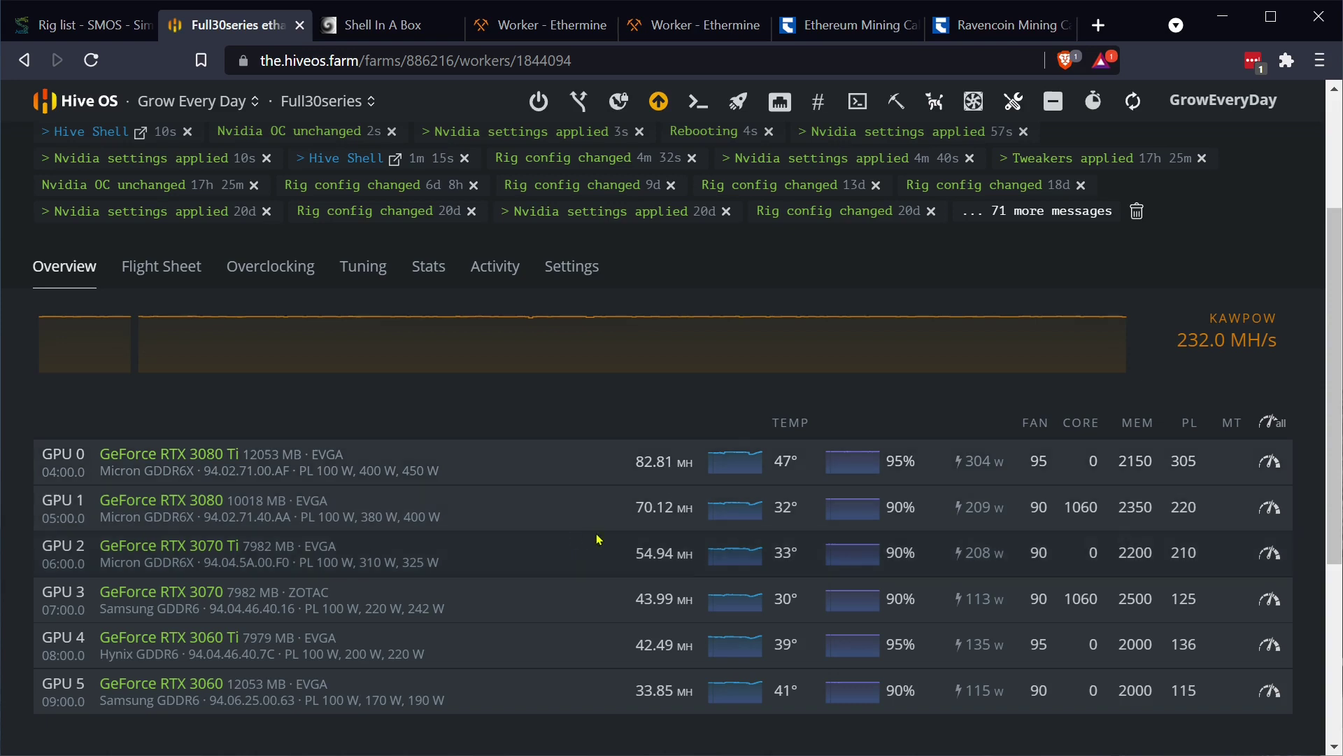
pyautogui.moveTo(636, 515); pyautogui.dragTo(689, 514)
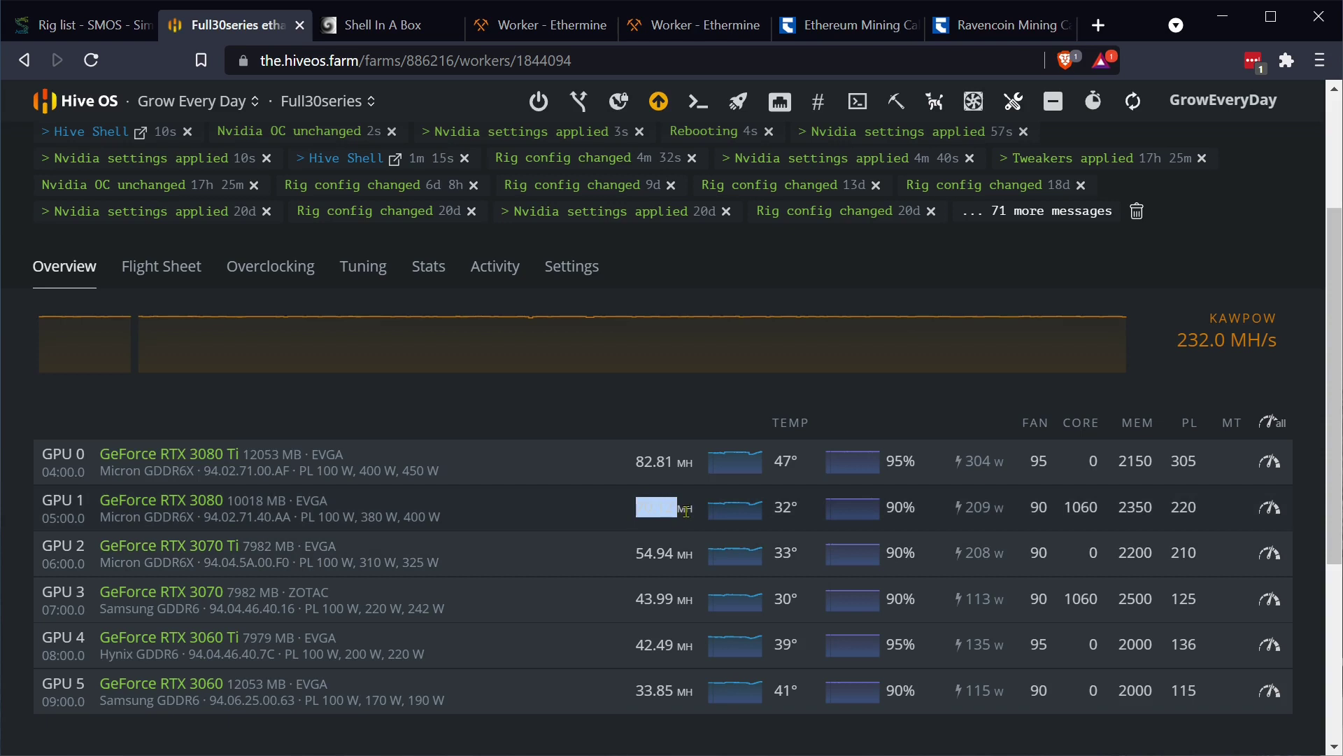
pyautogui.click(661, 526)
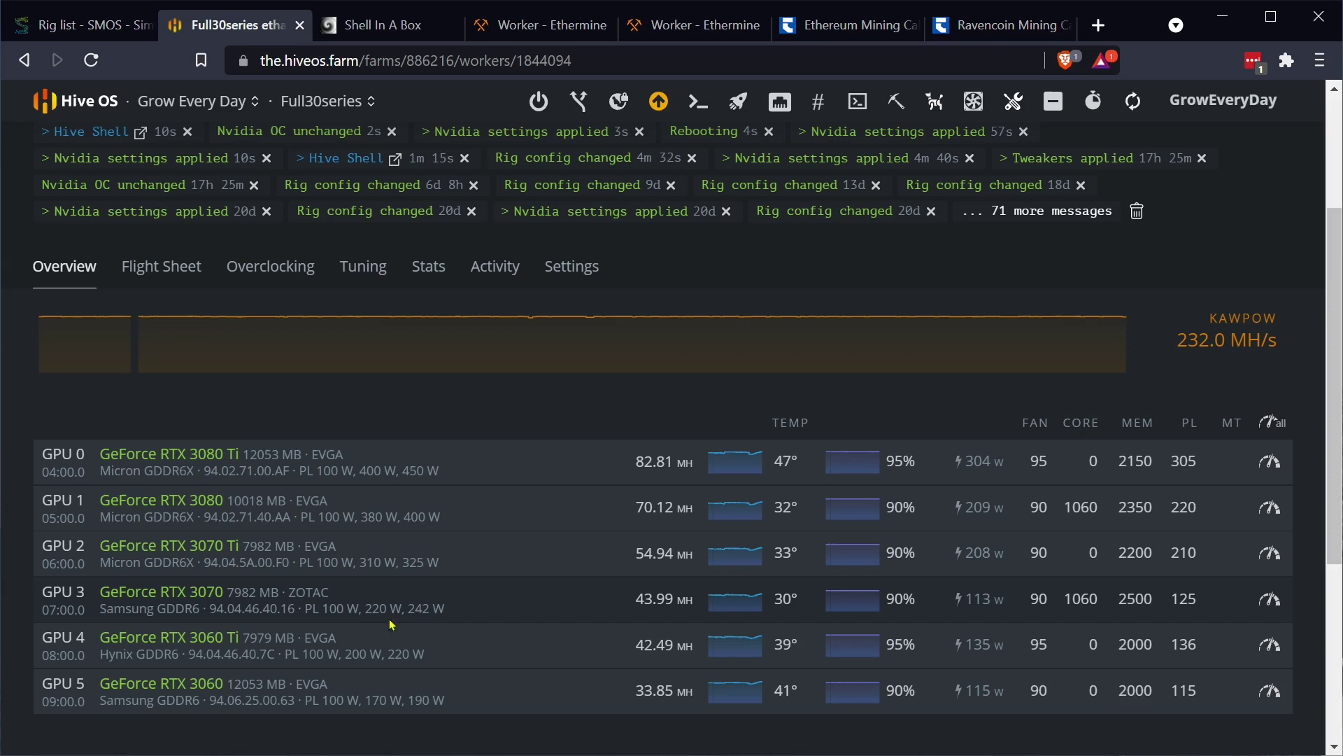
pyautogui.moveTo(639, 603); pyautogui.dragTo(673, 600)
pyautogui.click(651, 606)
pyautogui.click(1137, 104)
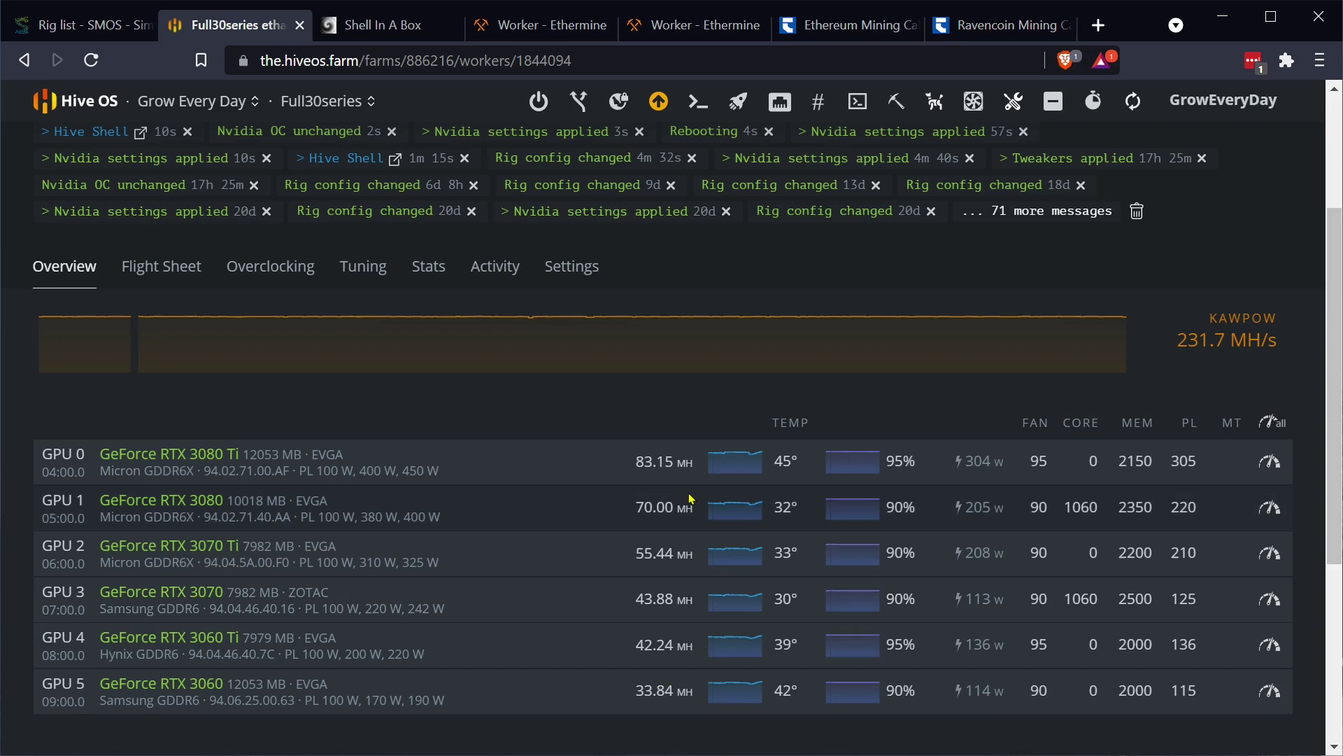
pyautogui.click(382, 26)
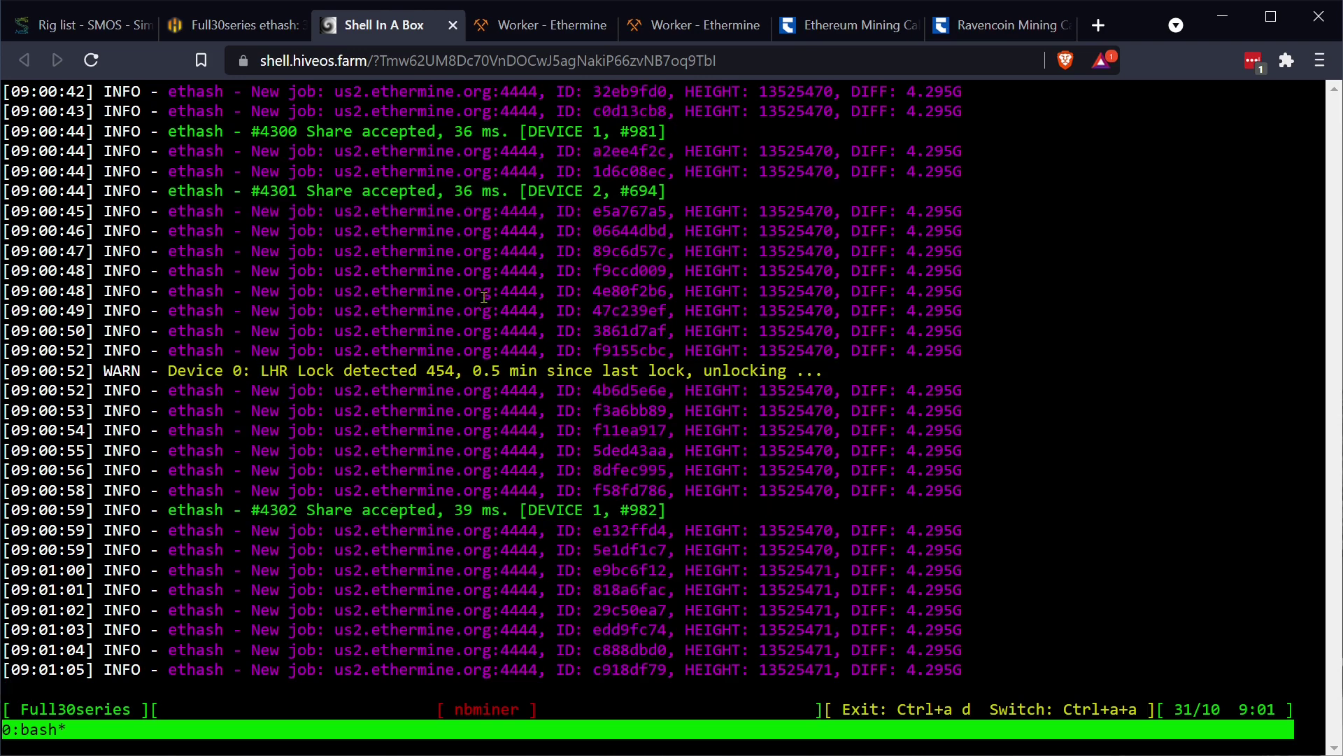
# Add "7x3080ti pool" and "Full RTX 30 pool" in rows 4 and 5 of the workbook, with Eth hashes 580.1 and 287.5.
pyautogui.click(704, 33)
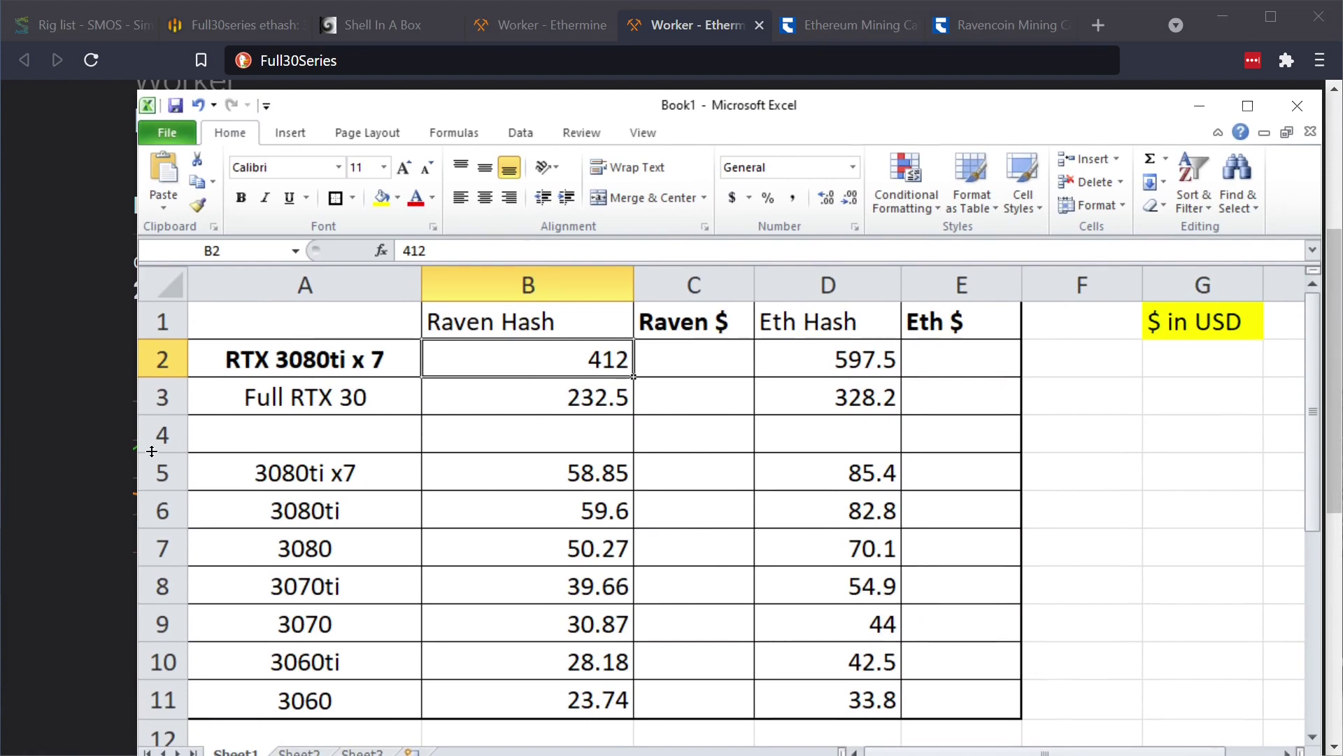
pyautogui.write('7x3080ti pool')
pyautogui.press('Return')
pyautogui.write('Full RTX 30 pool')
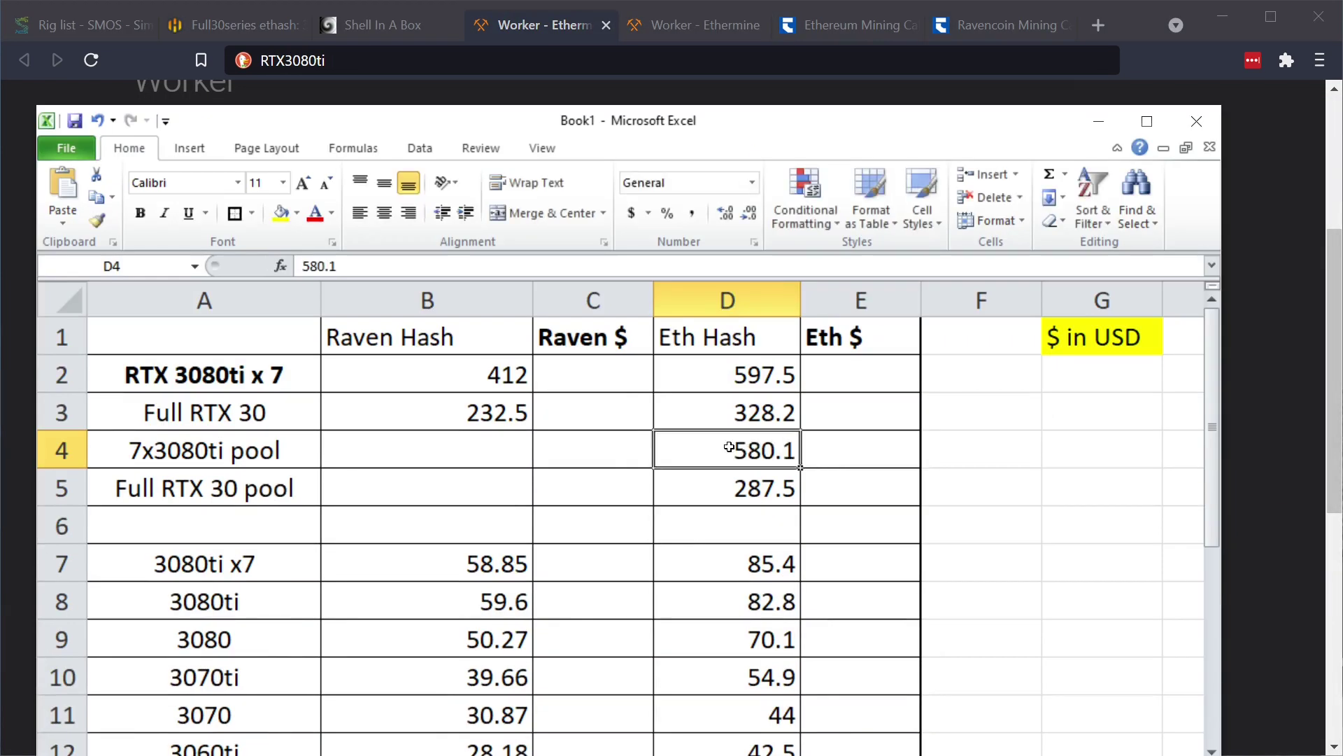
pyautogui.press('Right')
pyautogui.moveTo(806, 133); pyautogui.dragTo(826, 57)
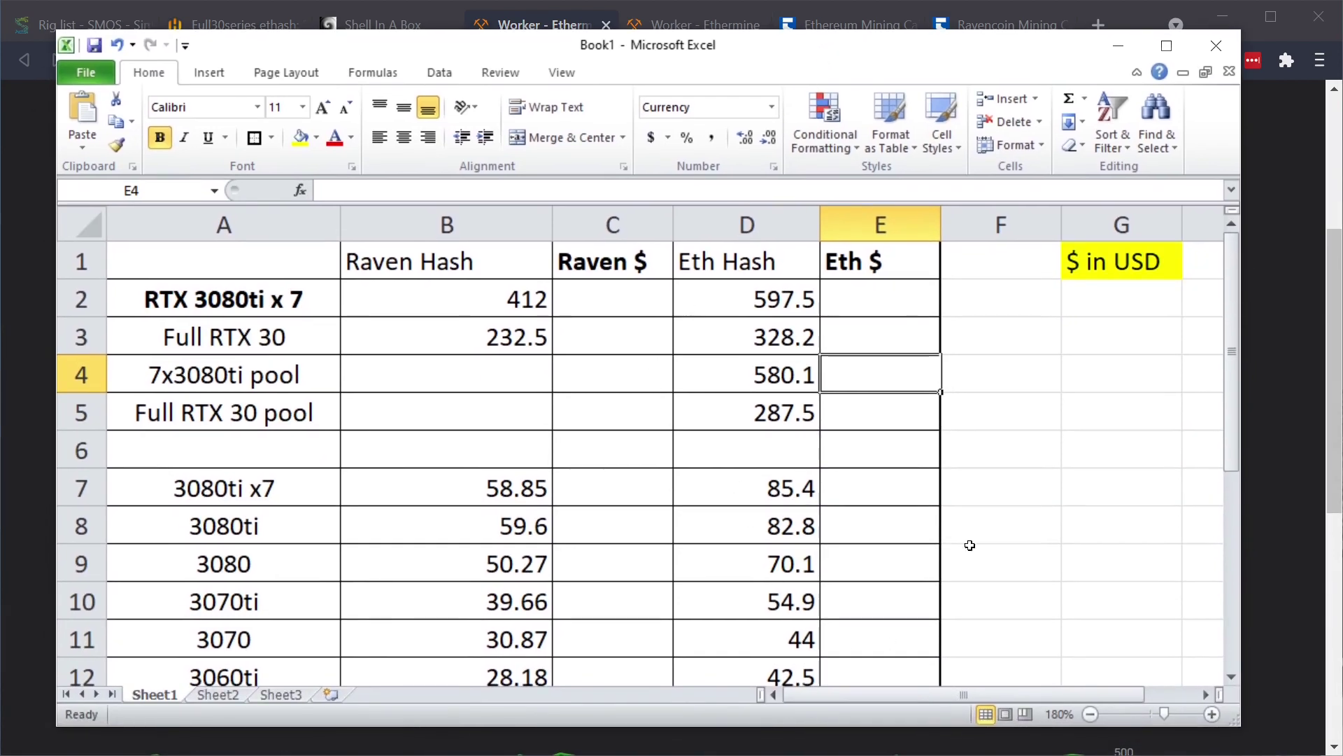
# Fit the table through row 13 into view and review the per-card Raven and Eth hash values.
pyautogui.keyDown('ctrl'); pyautogui.scroll(-1, 1137, 375); pyautogui.keyUp('ctrl')
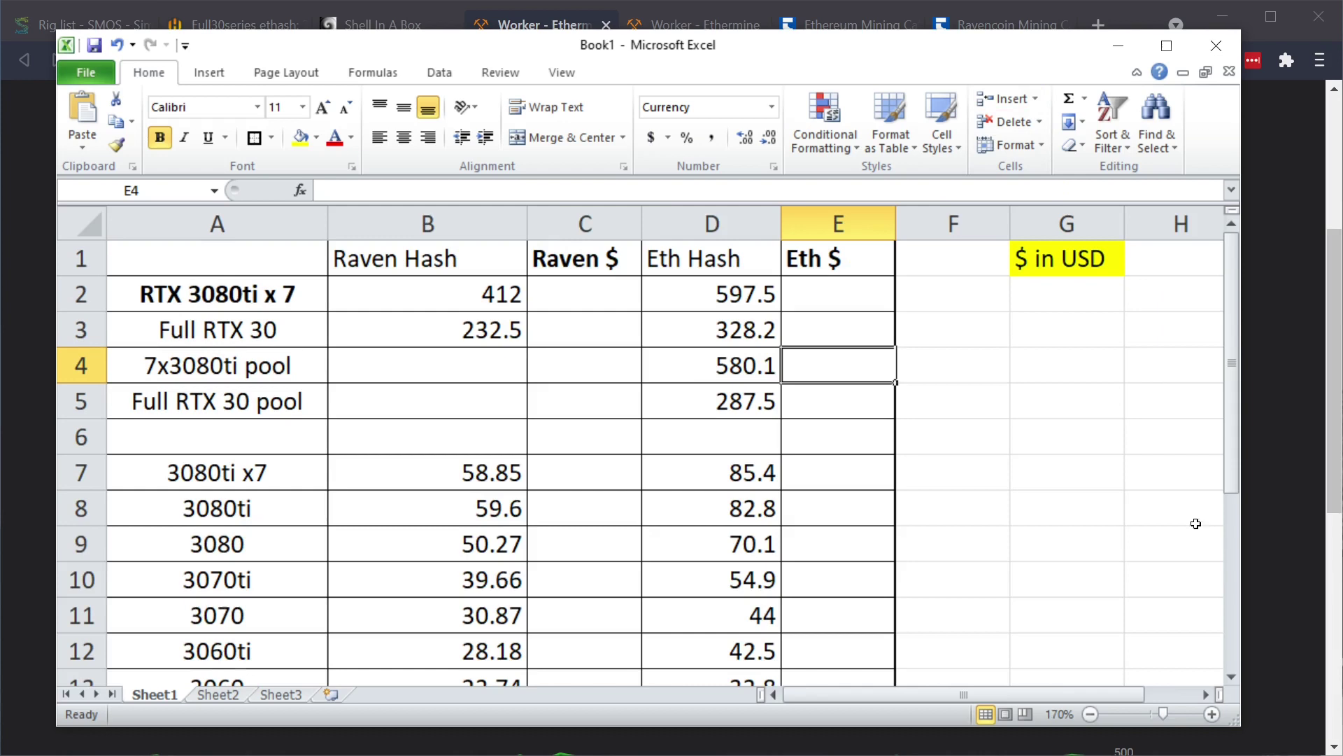
pyautogui.moveTo(1214, 725); pyautogui.dragTo(1214, 755)
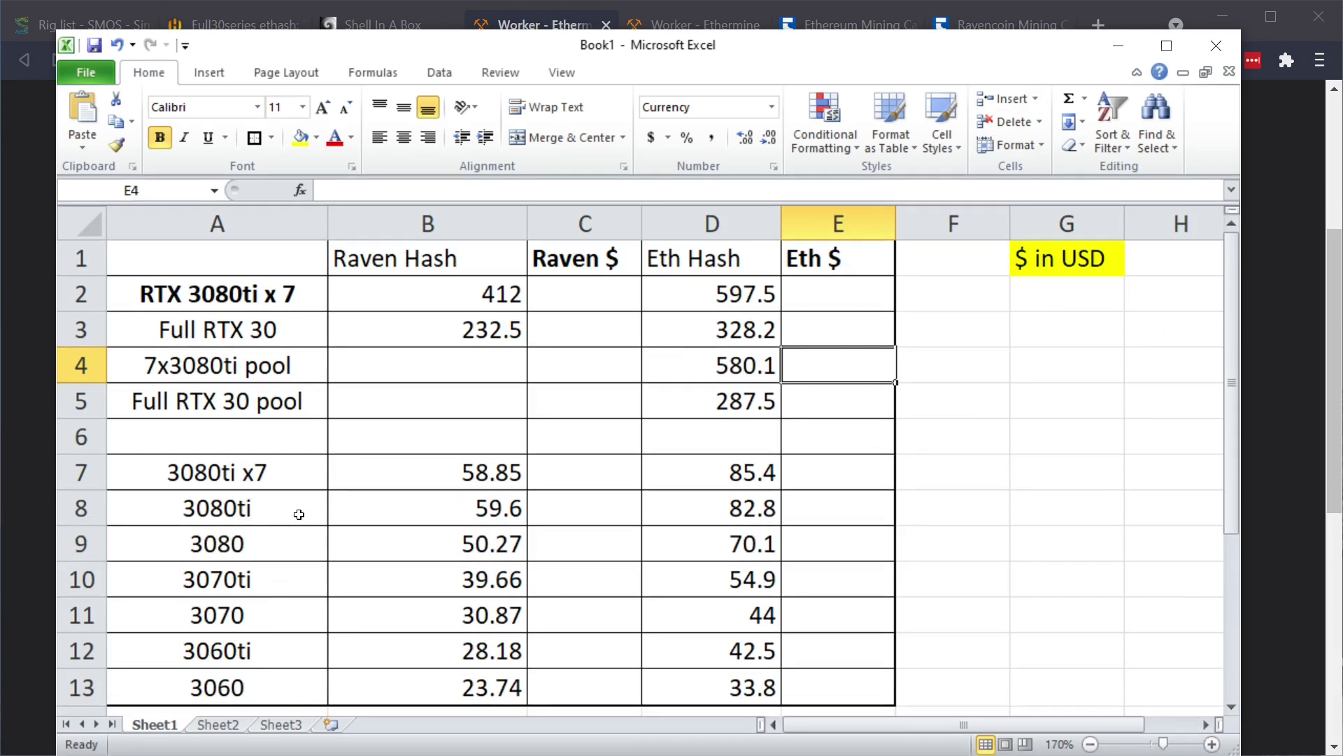
pyautogui.moveTo(444, 471); pyautogui.dragTo(486, 680)
pyautogui.moveTo(694, 464); pyautogui.dragTo(693, 690)
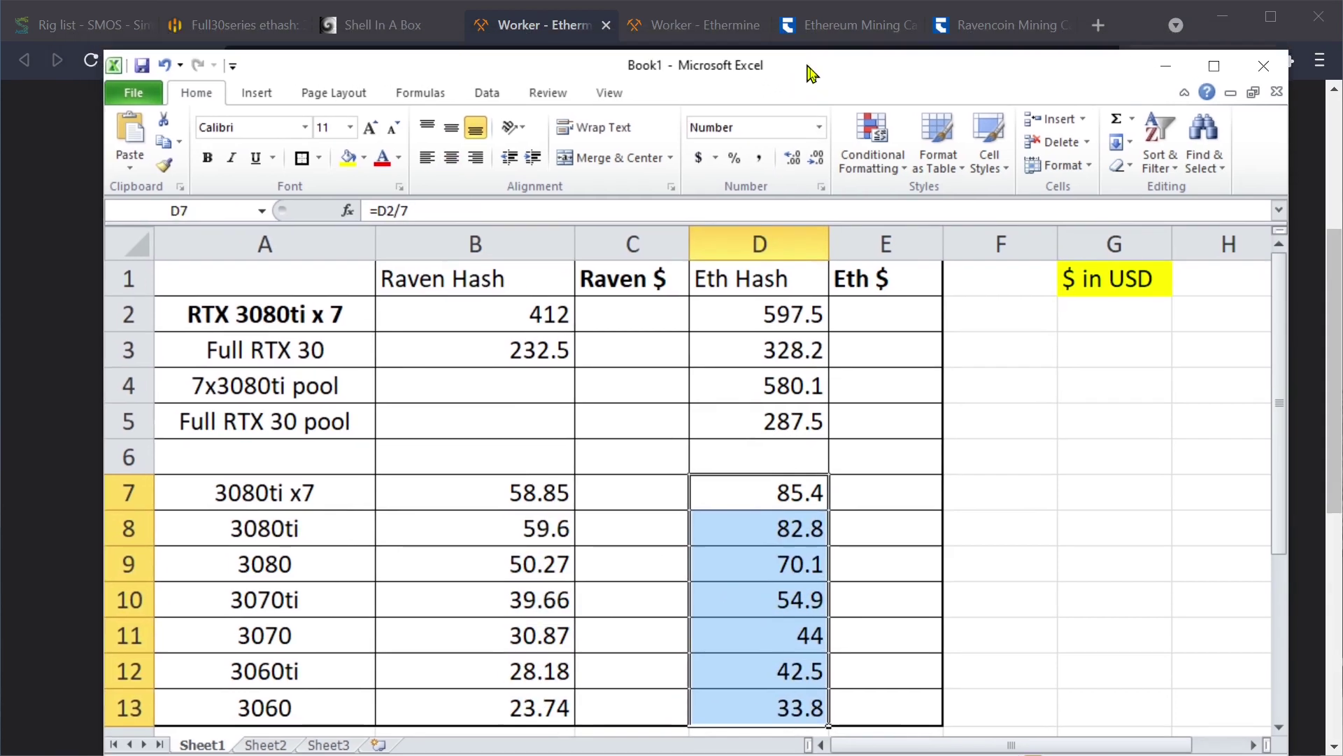
# Switch to CoinWarz's Ravencoin mining calculator and calculate earnings for a hashrate of 412 MH/s.
pyautogui.moveTo(763, 53); pyautogui.dragTo(802, 145)
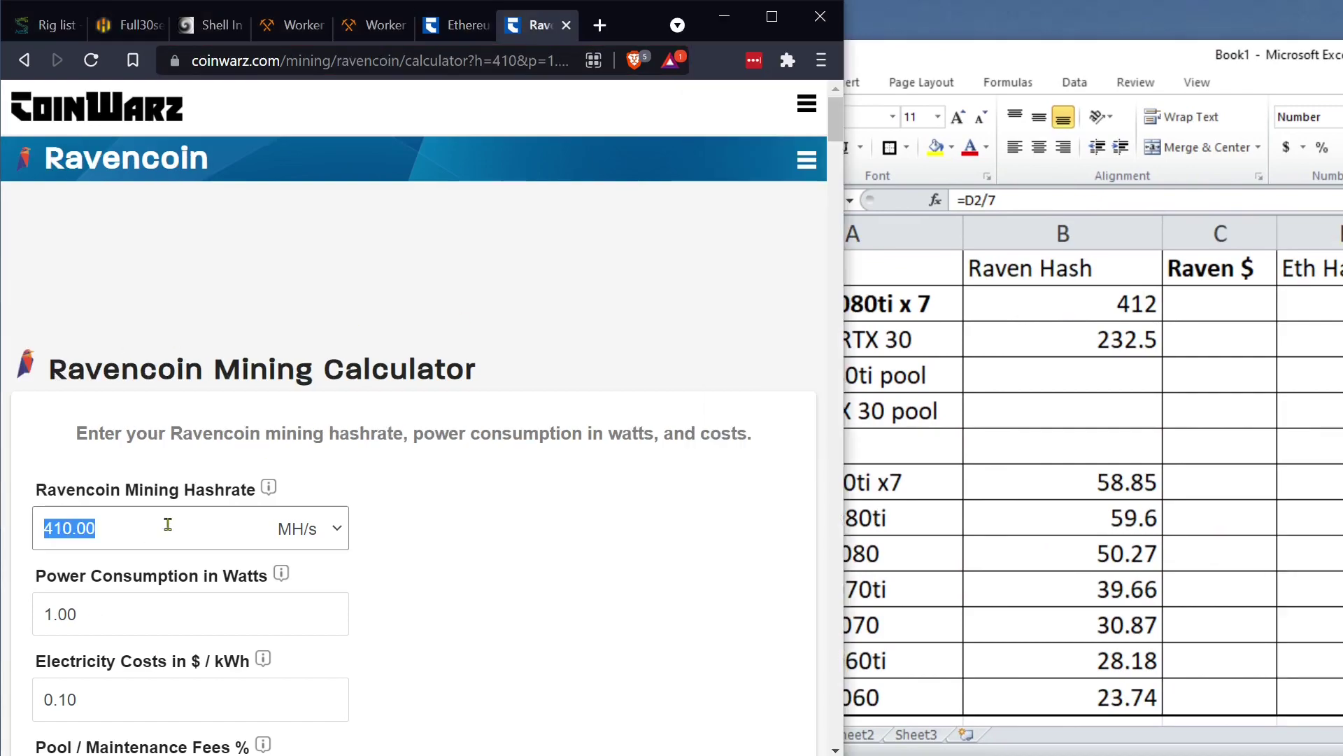
pyautogui.write('412')
pyautogui.press('Return')
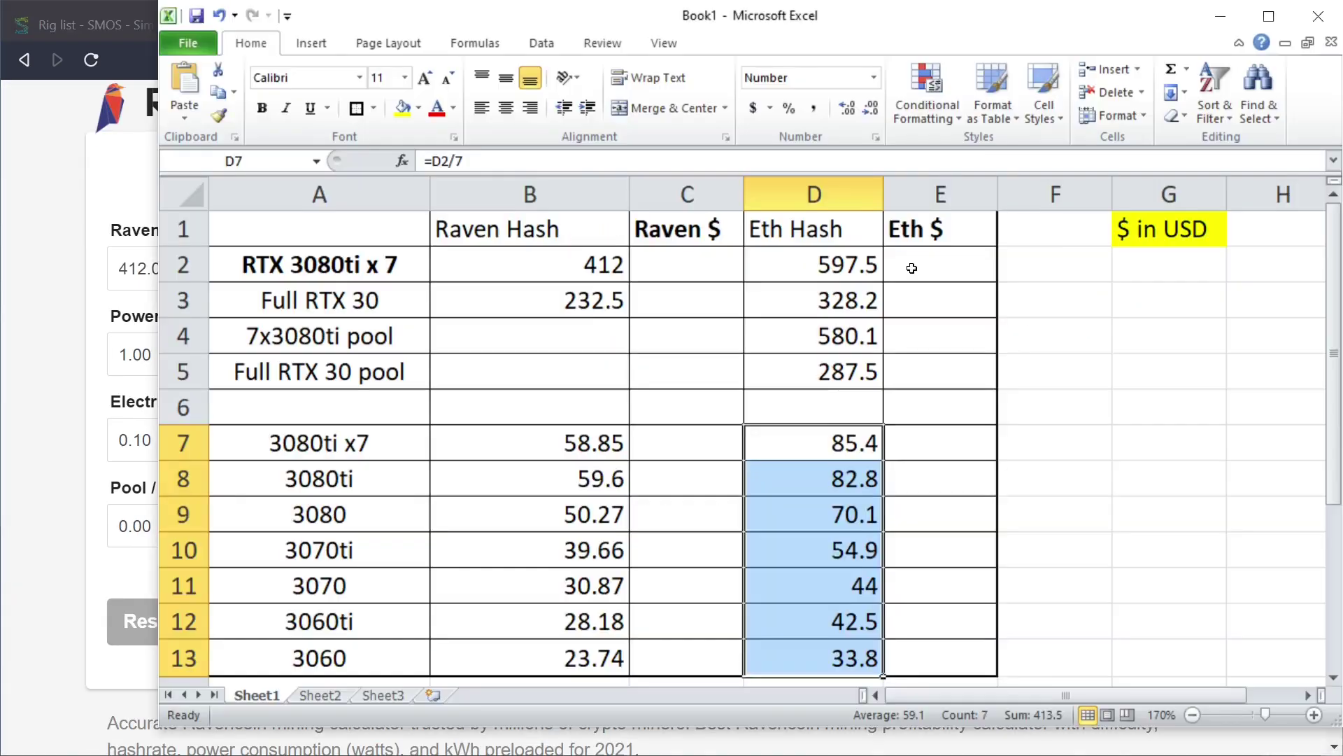
# Enter the Raven $ earnings in the workbook: 51.23 for RTX 3080ti x 7 in C2 and 28.91 for Full RTX 30 in C3.
pyautogui.click(693, 264)
pyautogui.write('51.2')
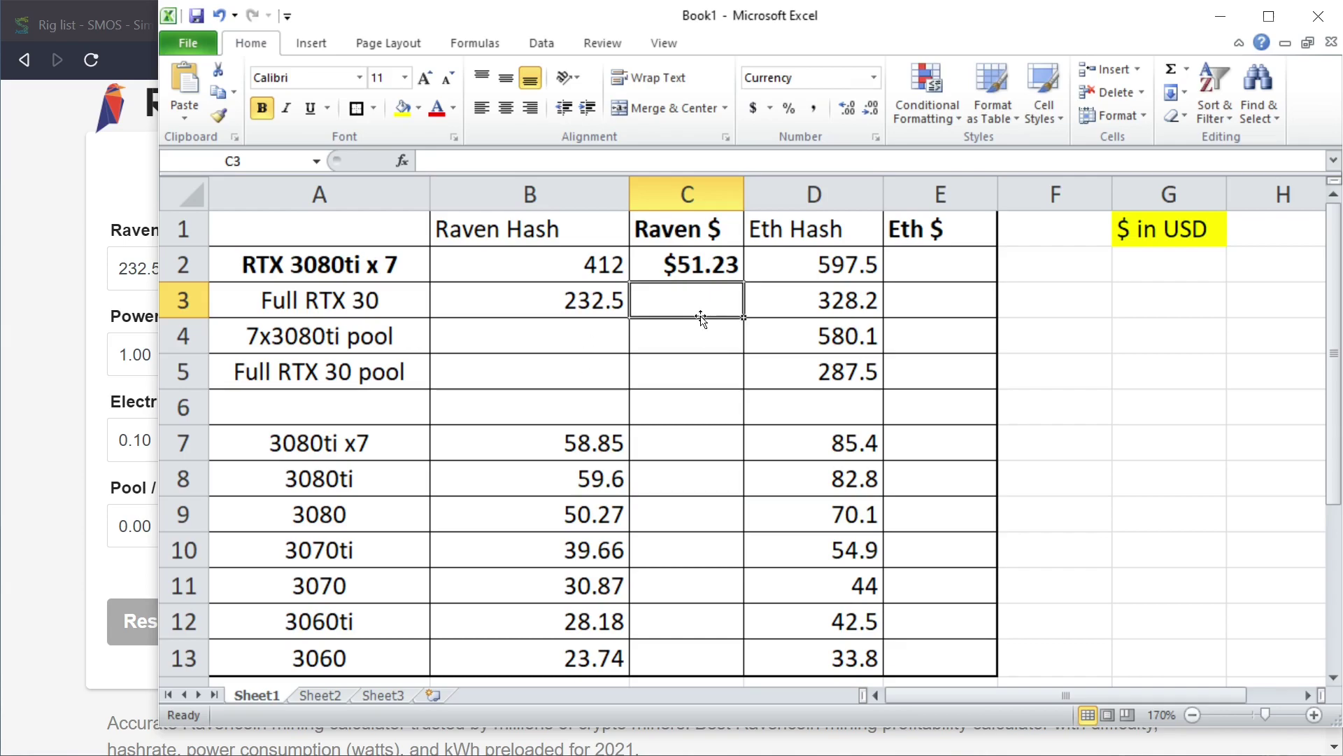
pyautogui.write('28.91')
pyautogui.click(737, 290)
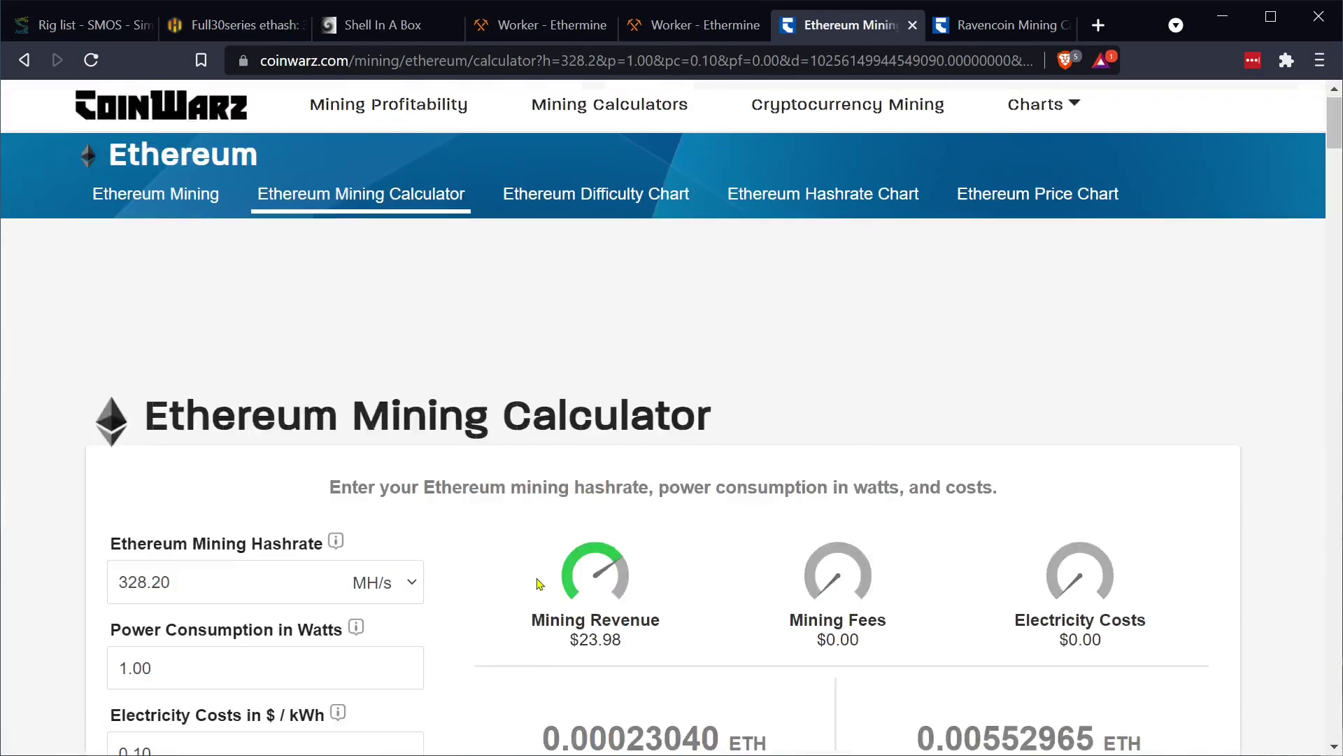
# Fill in the rigs' Eth $ earnings in E2 to E5 with 43.70, 23.98, 42.39 and 21.01.
pyautogui.write('42.39')
pyautogui.press('Return')
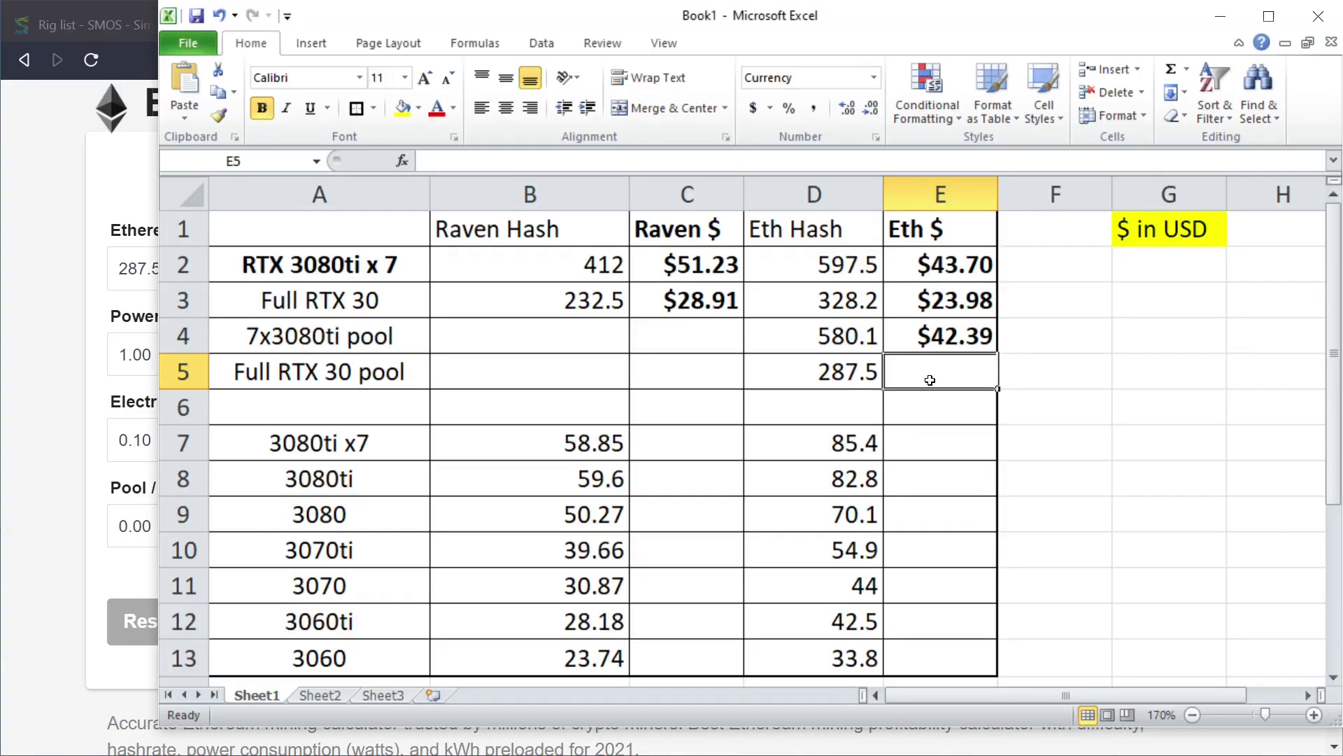
pyautogui.write('21.01')
pyautogui.press('Return')
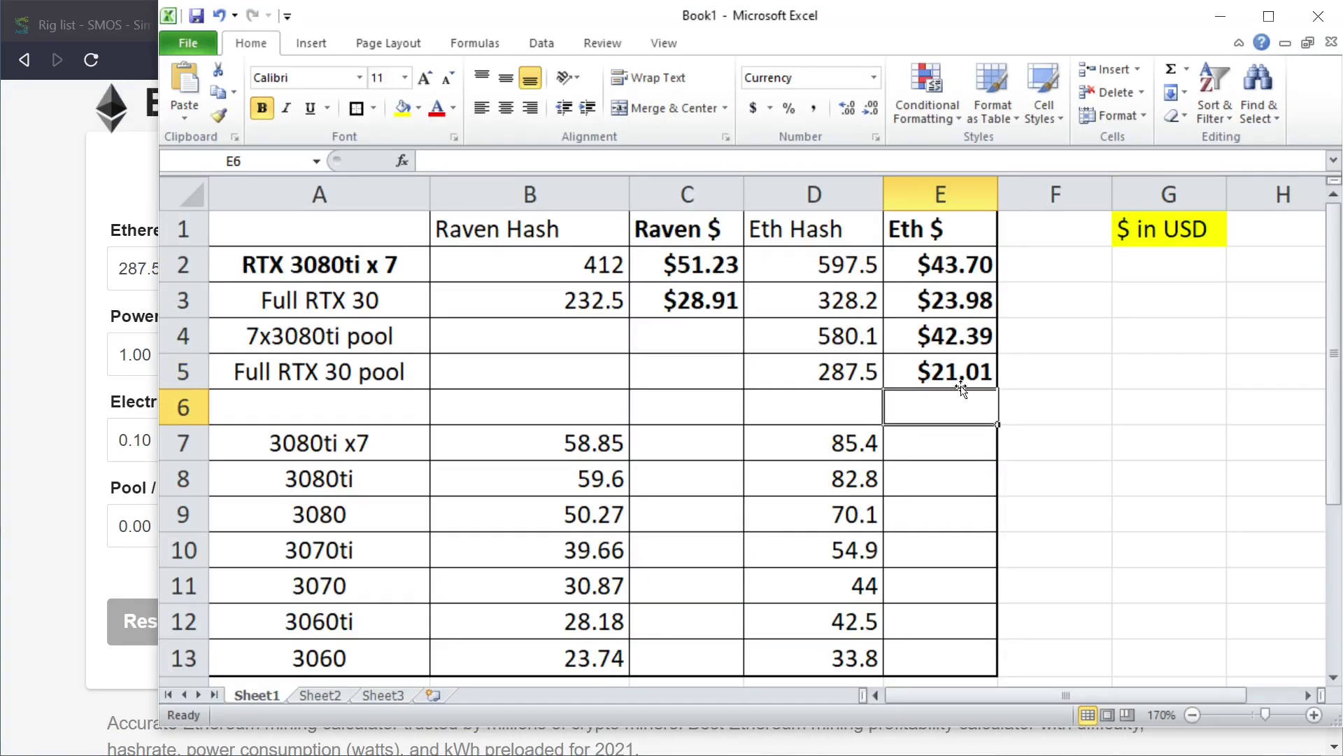
# Compare the Full RTX 30 rig's Eth $ in E3 with its pool-based Eth $ in E5.
pyautogui.click(989, 302)
pyautogui.click(971, 378)
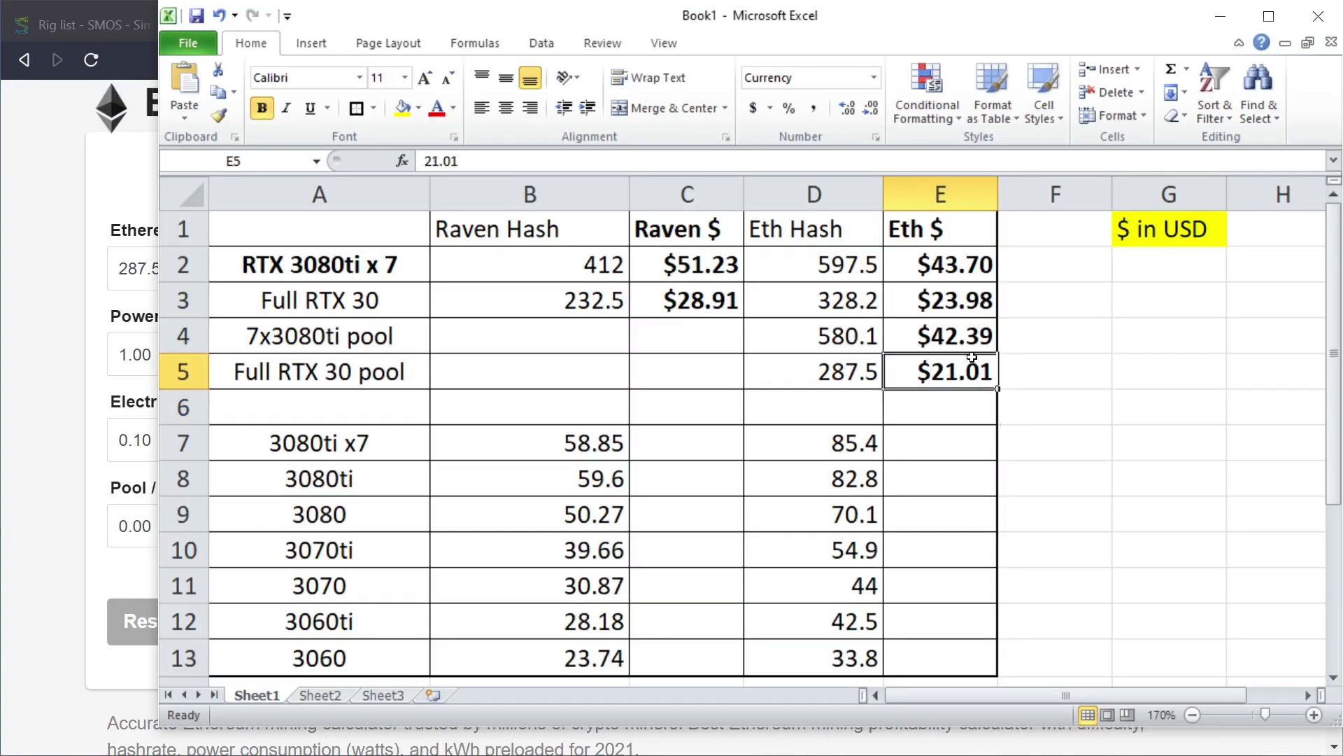
pyautogui.click(971, 305)
pyautogui.click(962, 377)
pyautogui.click(946, 299)
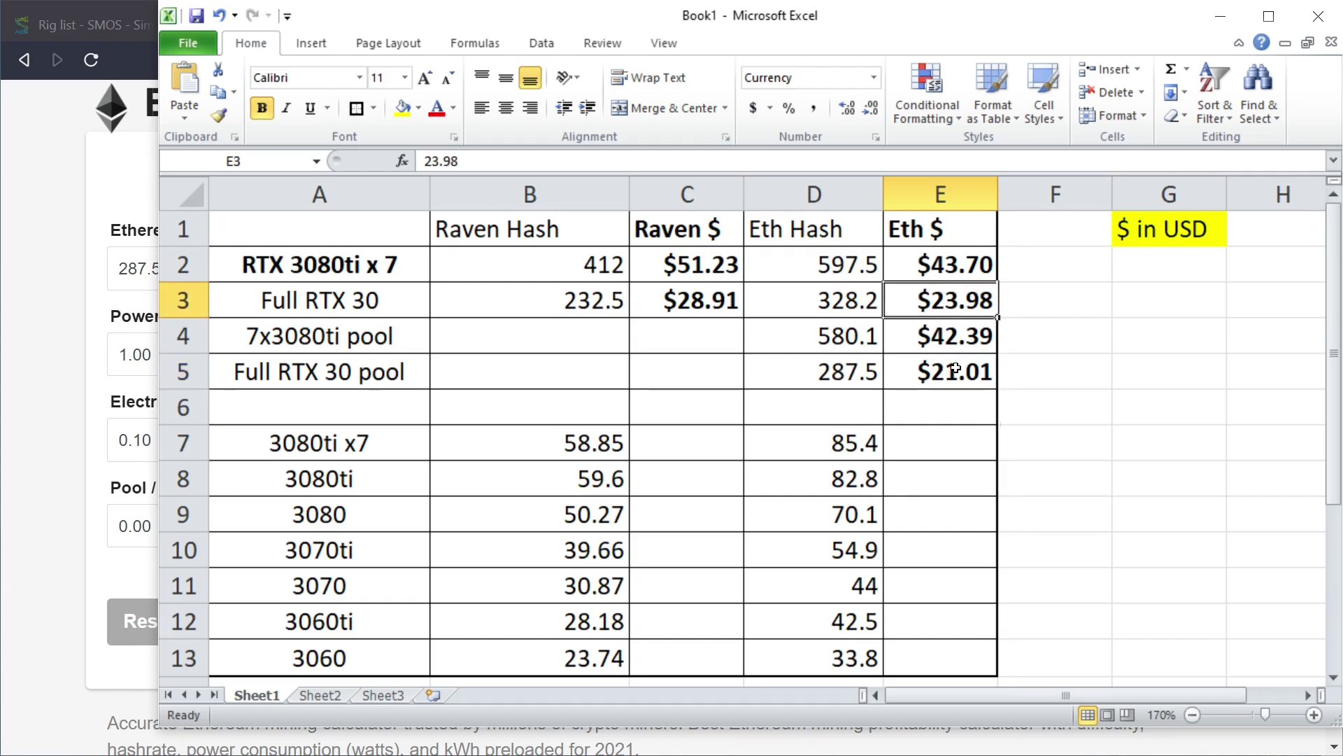
pyautogui.click(953, 366)
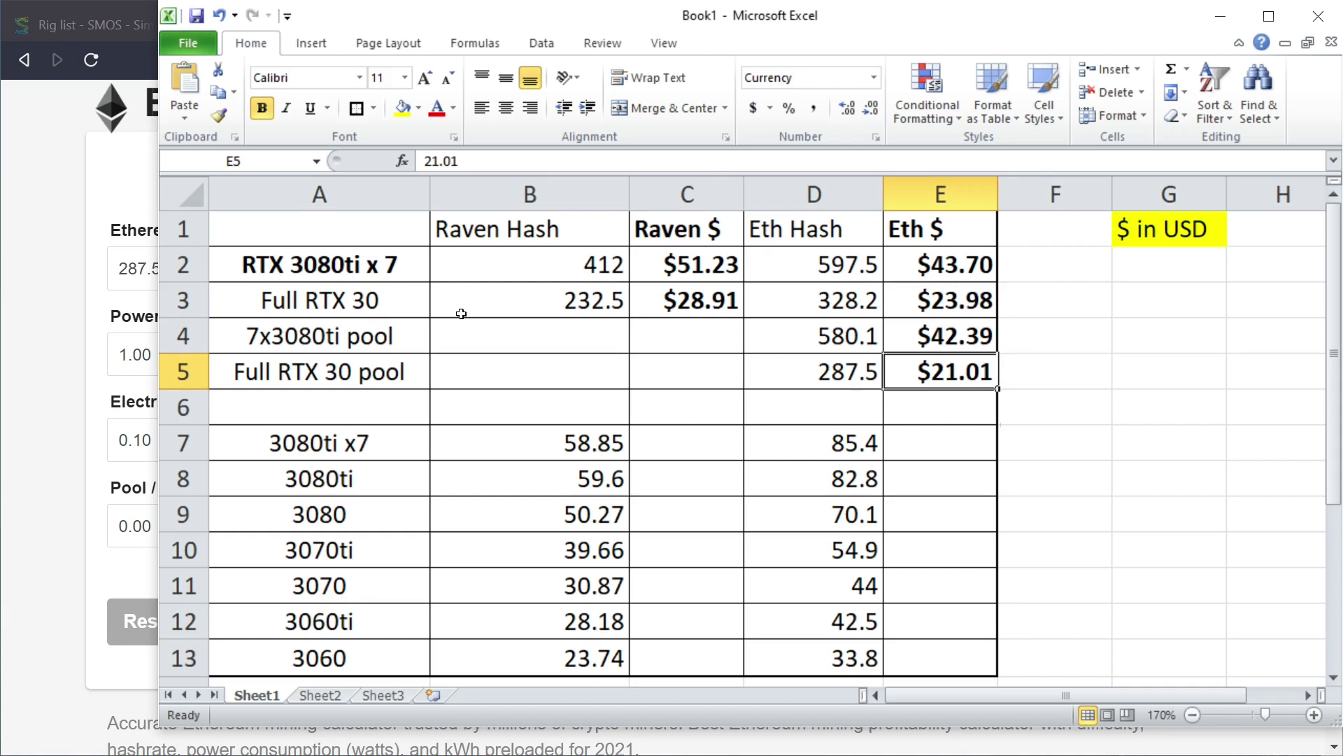
pyautogui.click(414, 301)
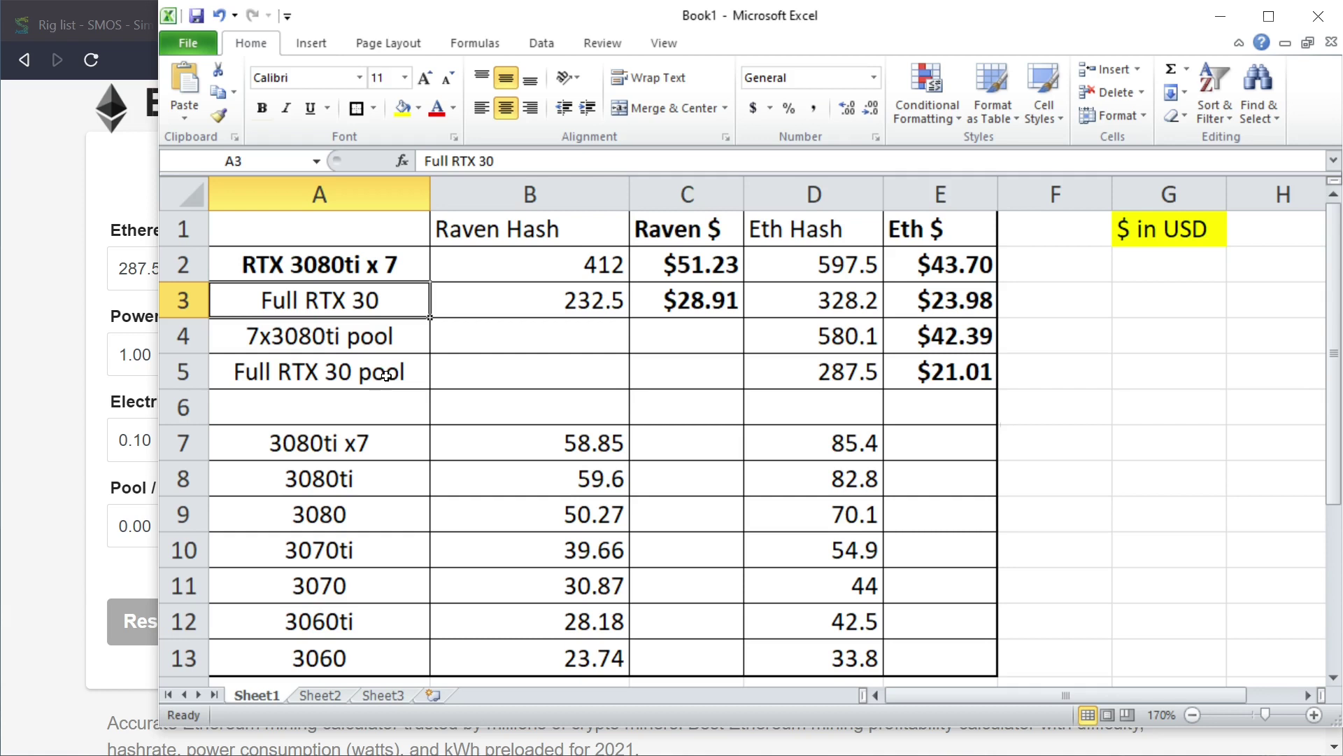
pyautogui.click(357, 338)
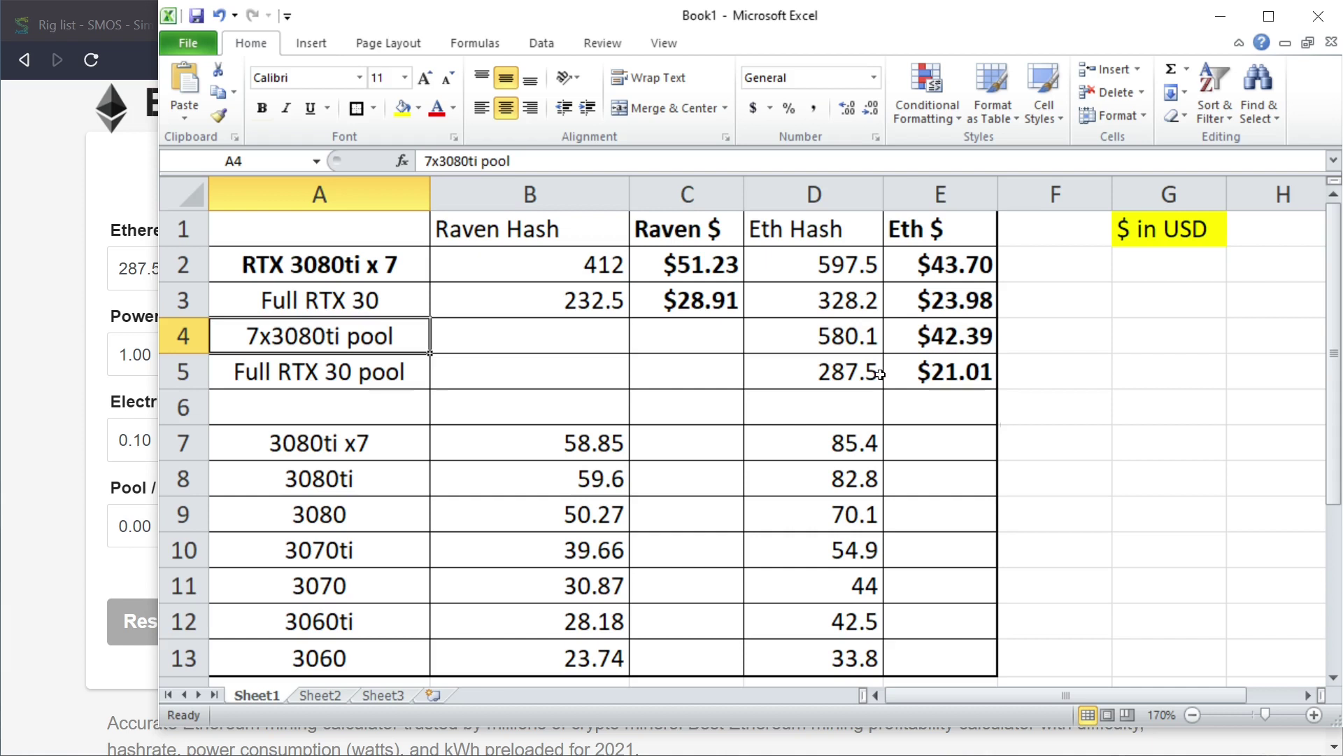
# Compare Raven $ with Eth $ for the RTX 3080ti x 7 rig, and C3 with E5 for the Full RTX 30 rig.
pyautogui.click(384, 273)
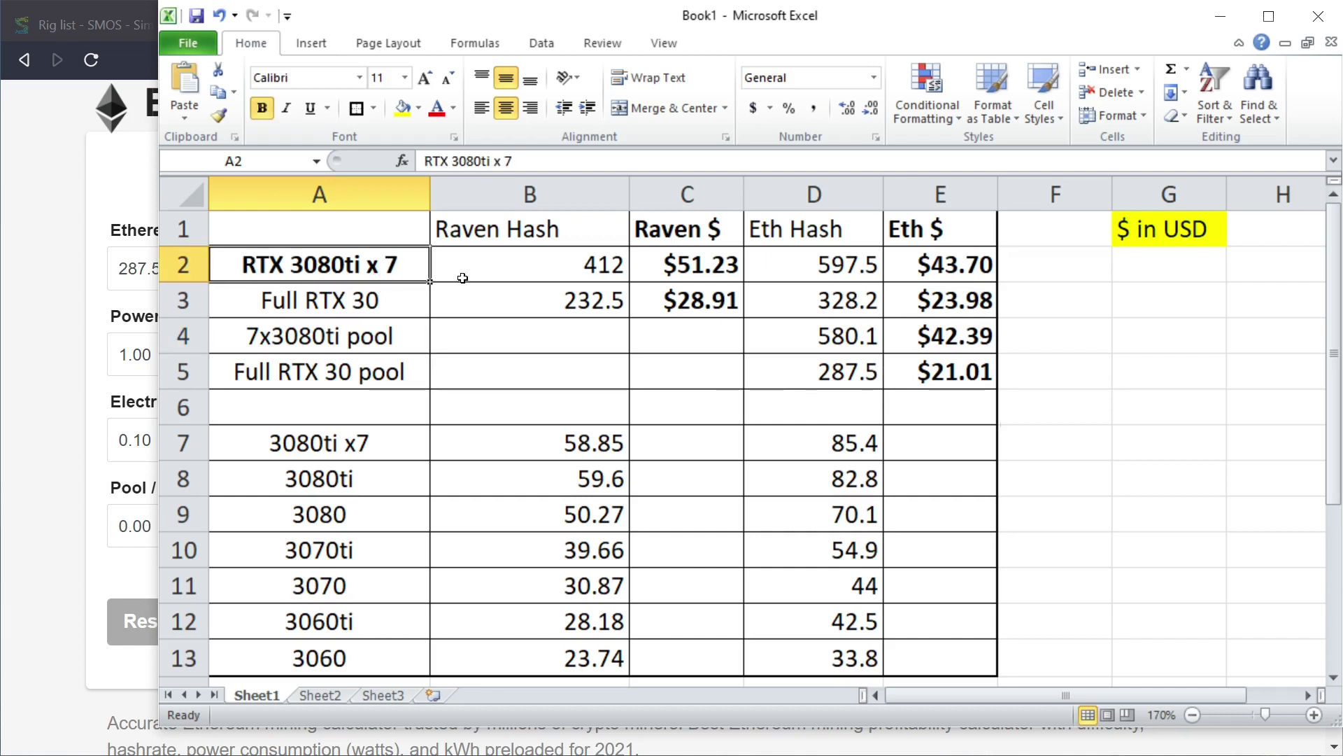
pyautogui.click(561, 267)
pyautogui.click(699, 269)
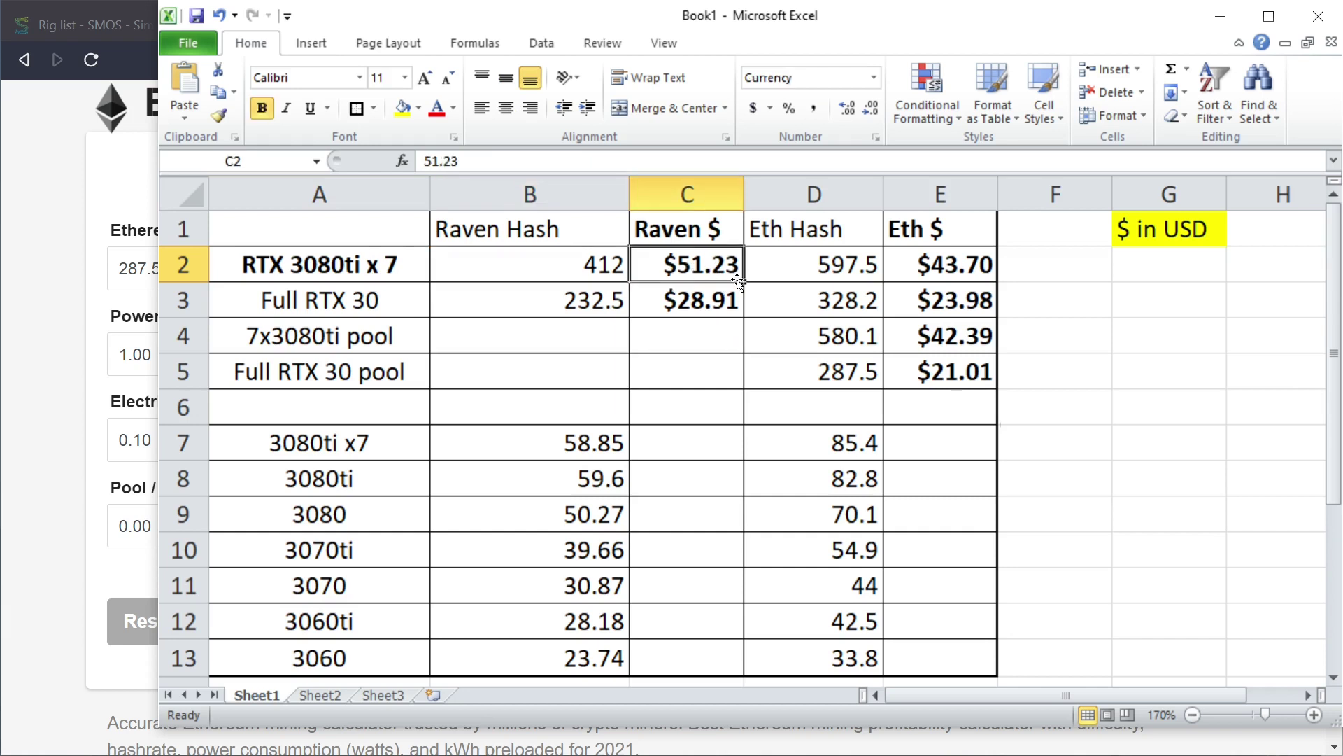
pyautogui.click(960, 275)
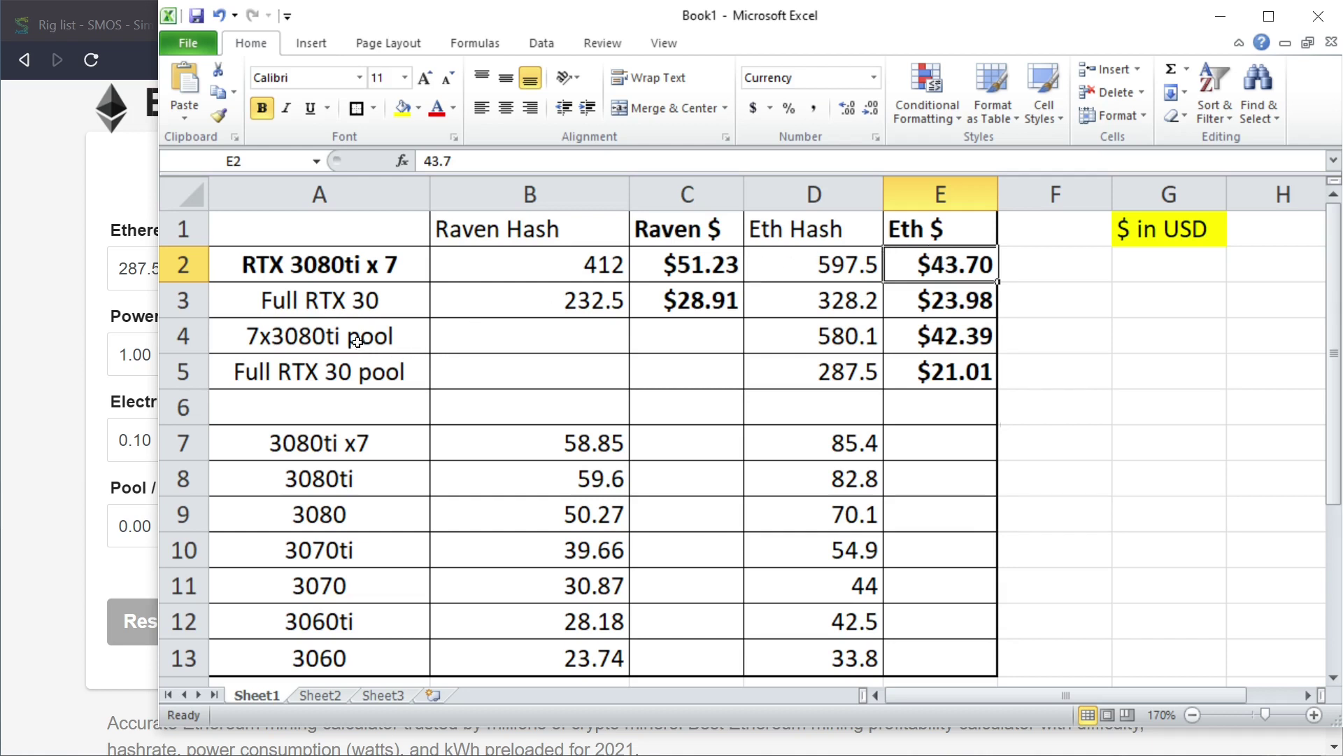
pyautogui.click(695, 301)
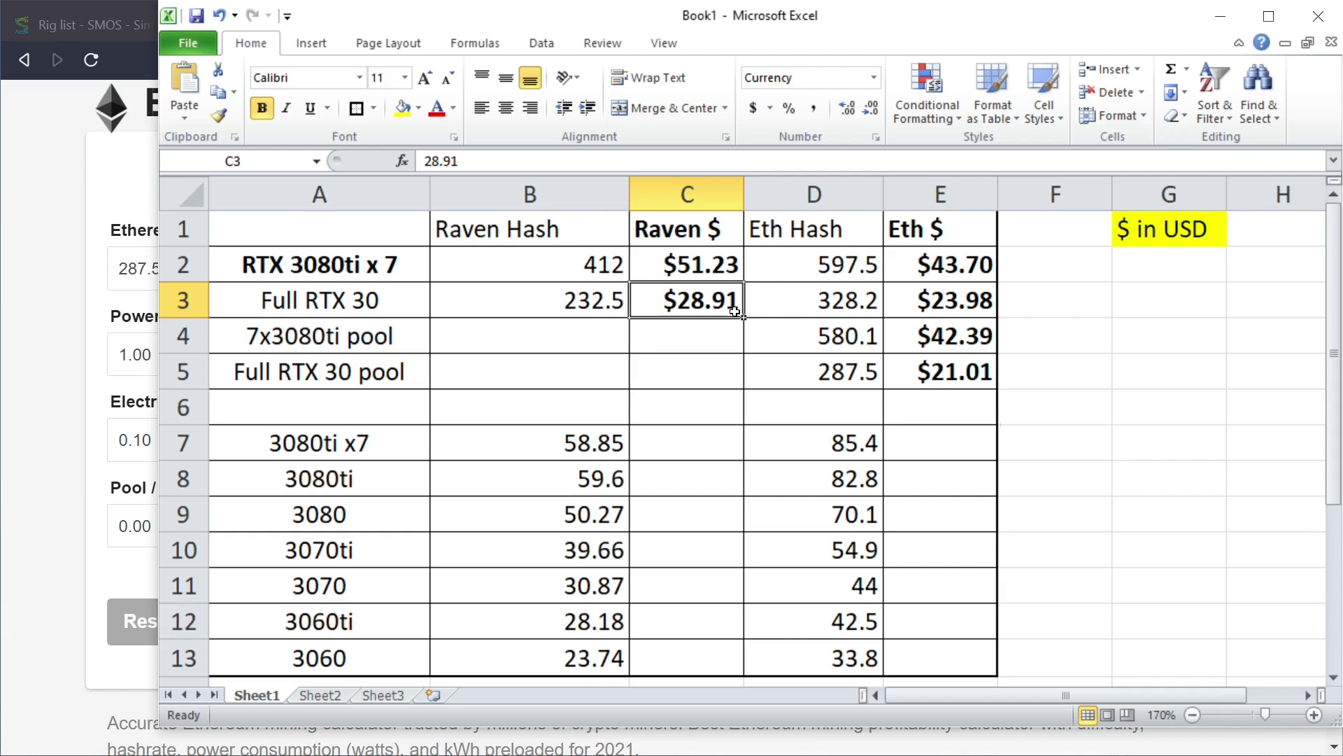
pyautogui.click(979, 381)
pyautogui.click(703, 306)
pyautogui.click(937, 377)
pyautogui.click(718, 315)
pyautogui.click(965, 375)
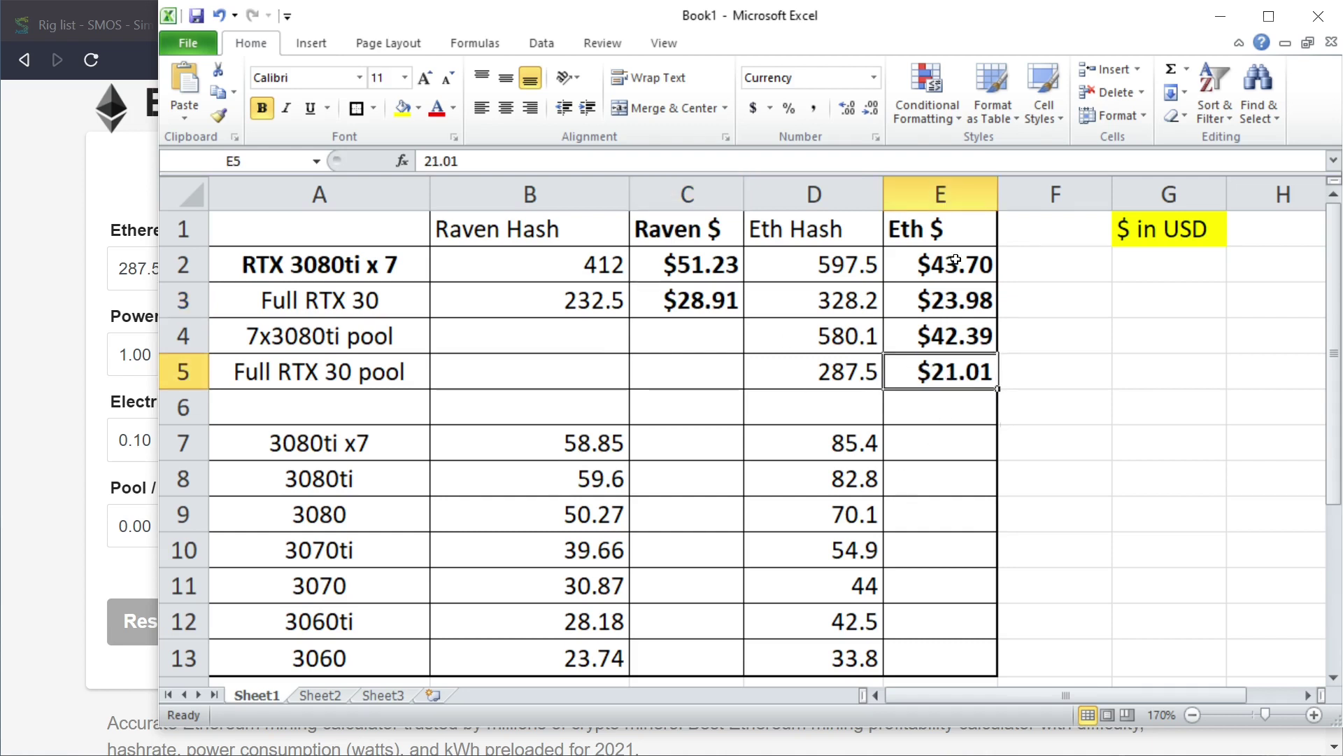
# Review the Eth and Raven hash and earnings columns for both rigs, focusing on the Raven $ values.
pyautogui.moveTo(848, 230); pyautogui.dragTo(931, 241)
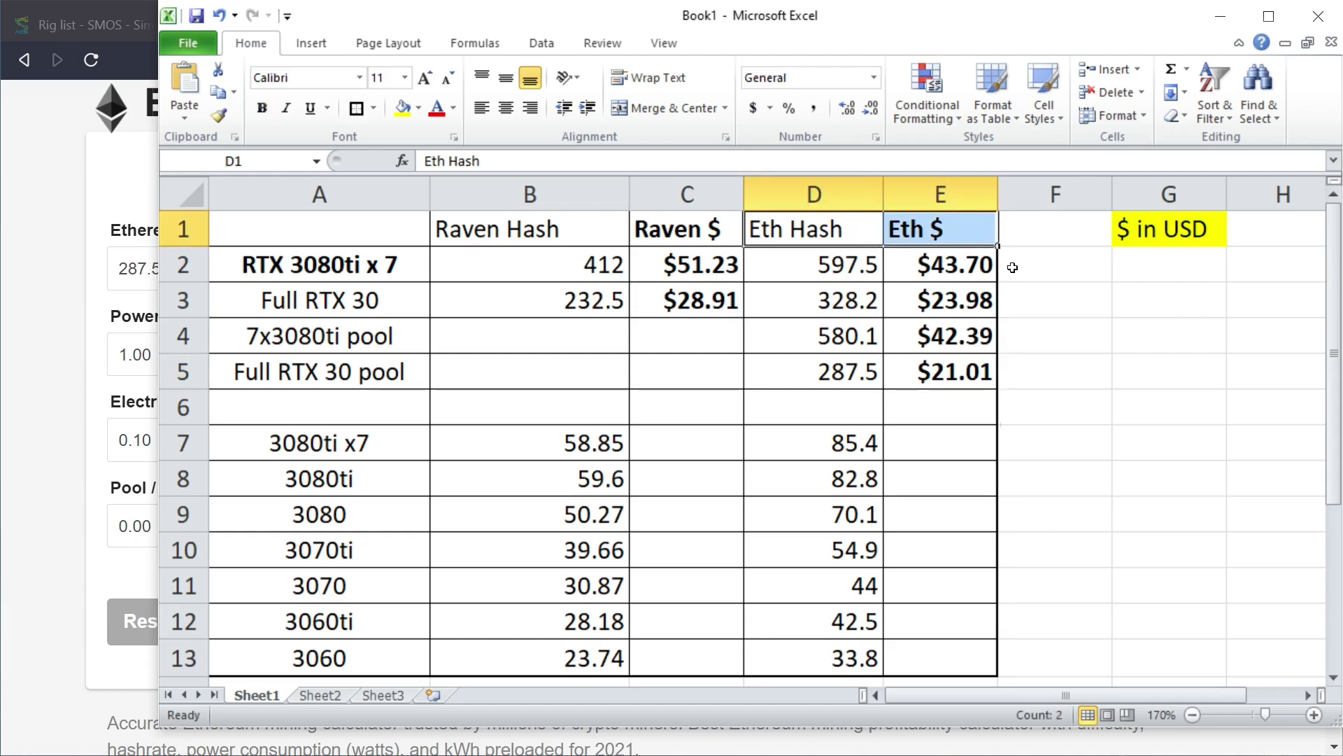
pyautogui.click(860, 273)
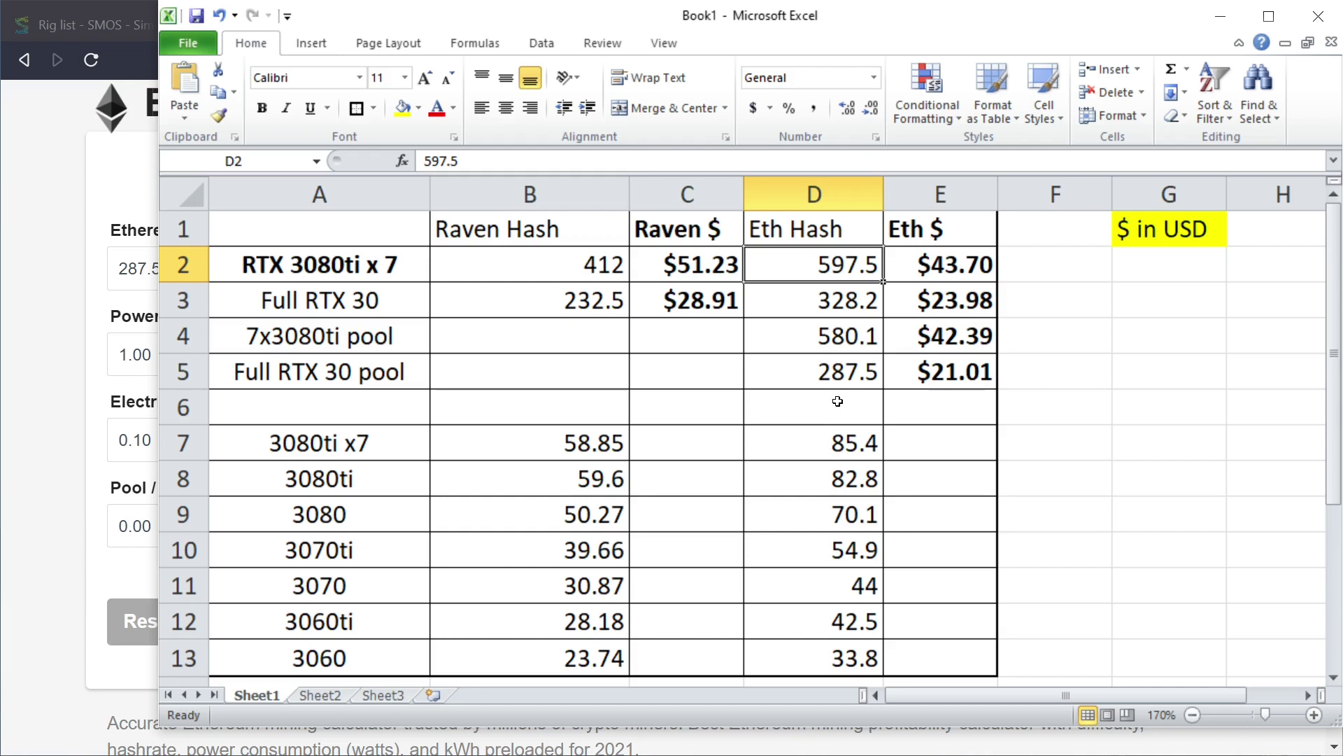
pyautogui.click(711, 278)
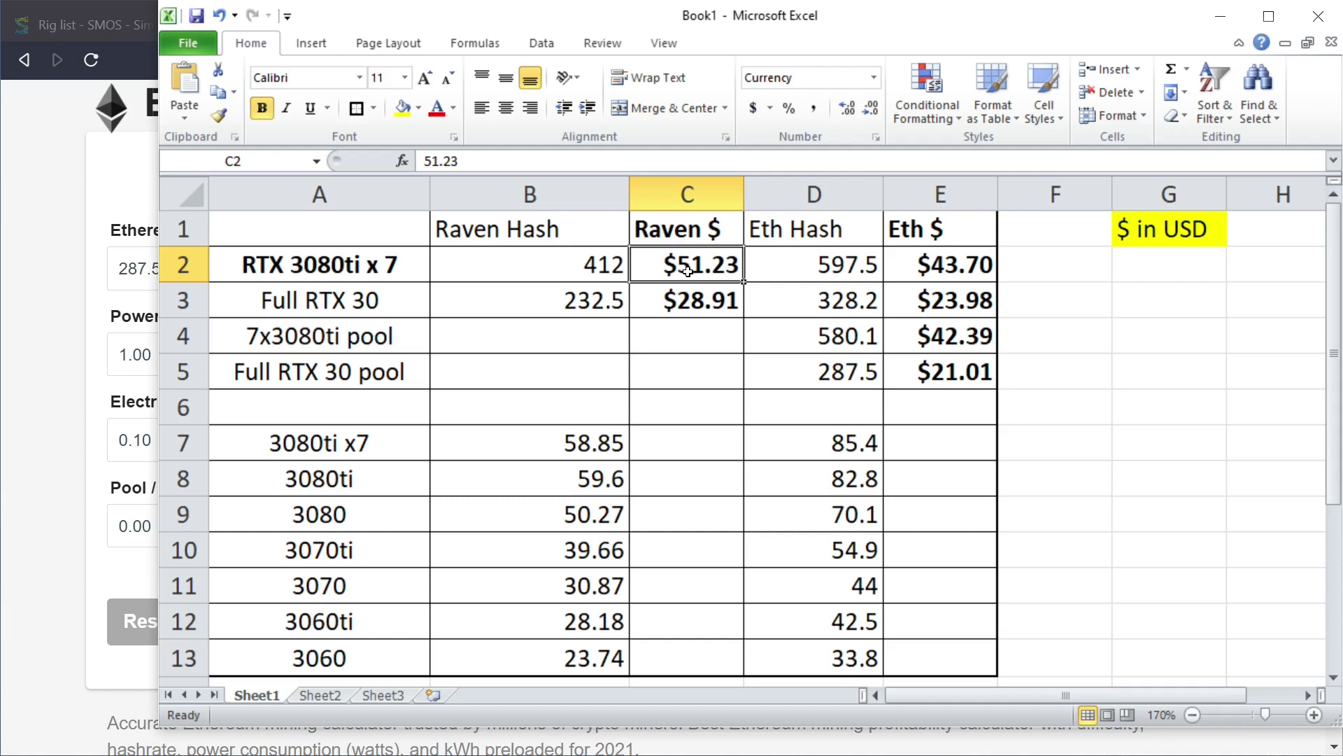
pyautogui.moveTo(556, 266); pyautogui.dragTo(652, 301)
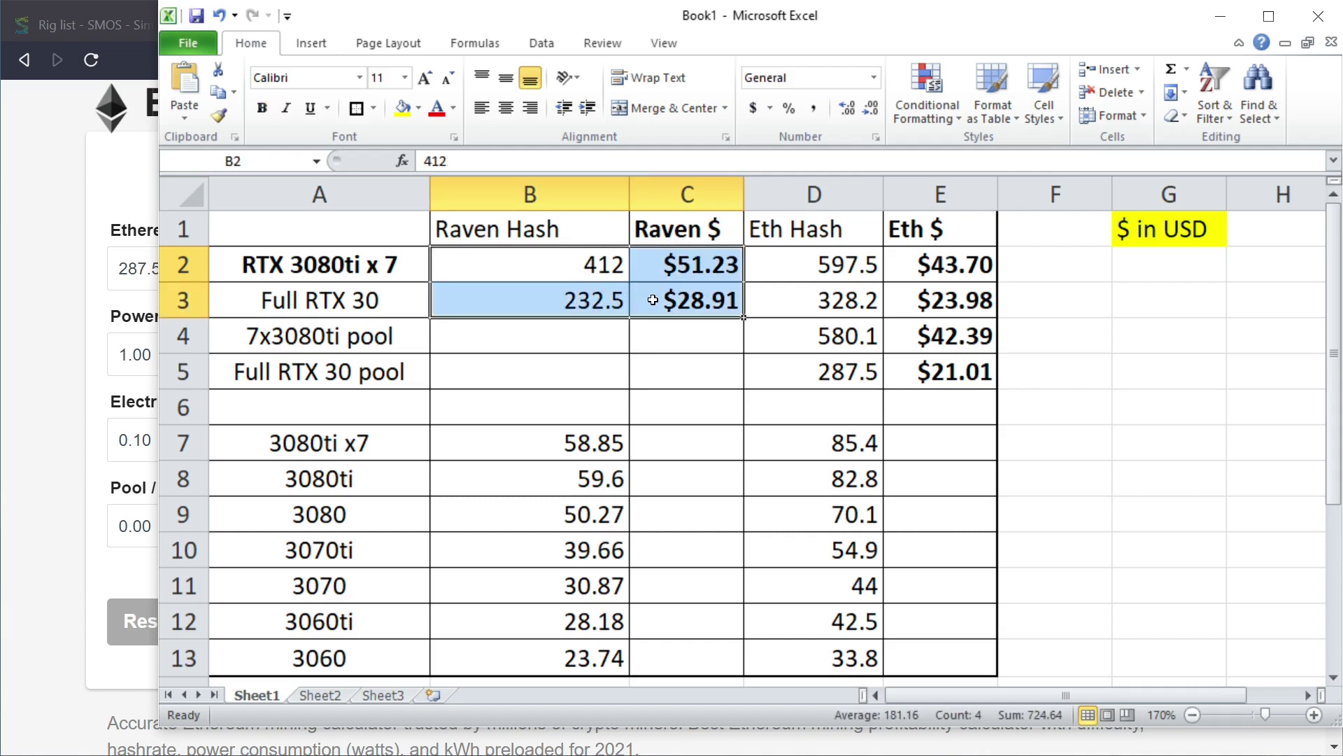
pyautogui.click(874, 268)
pyautogui.moveTo(876, 267); pyautogui.dragTo(913, 290)
pyautogui.click(951, 263)
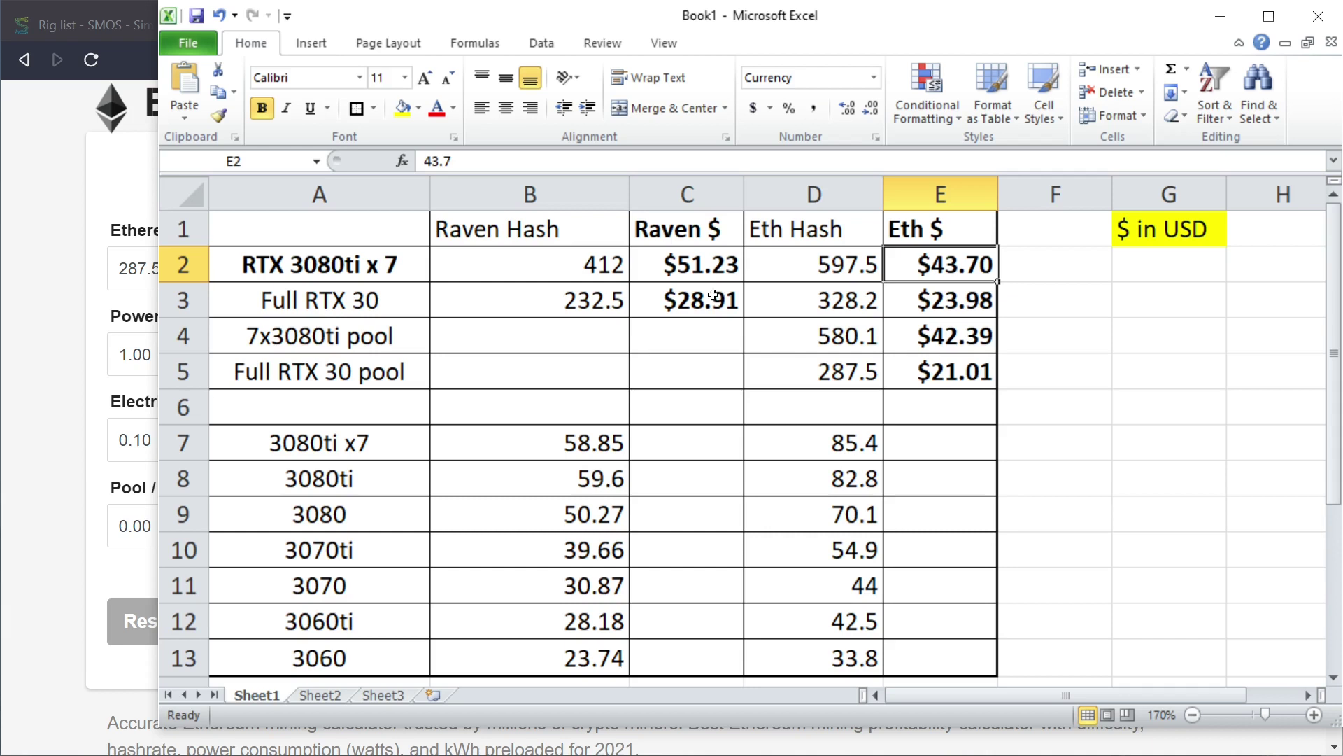
pyautogui.click(696, 279)
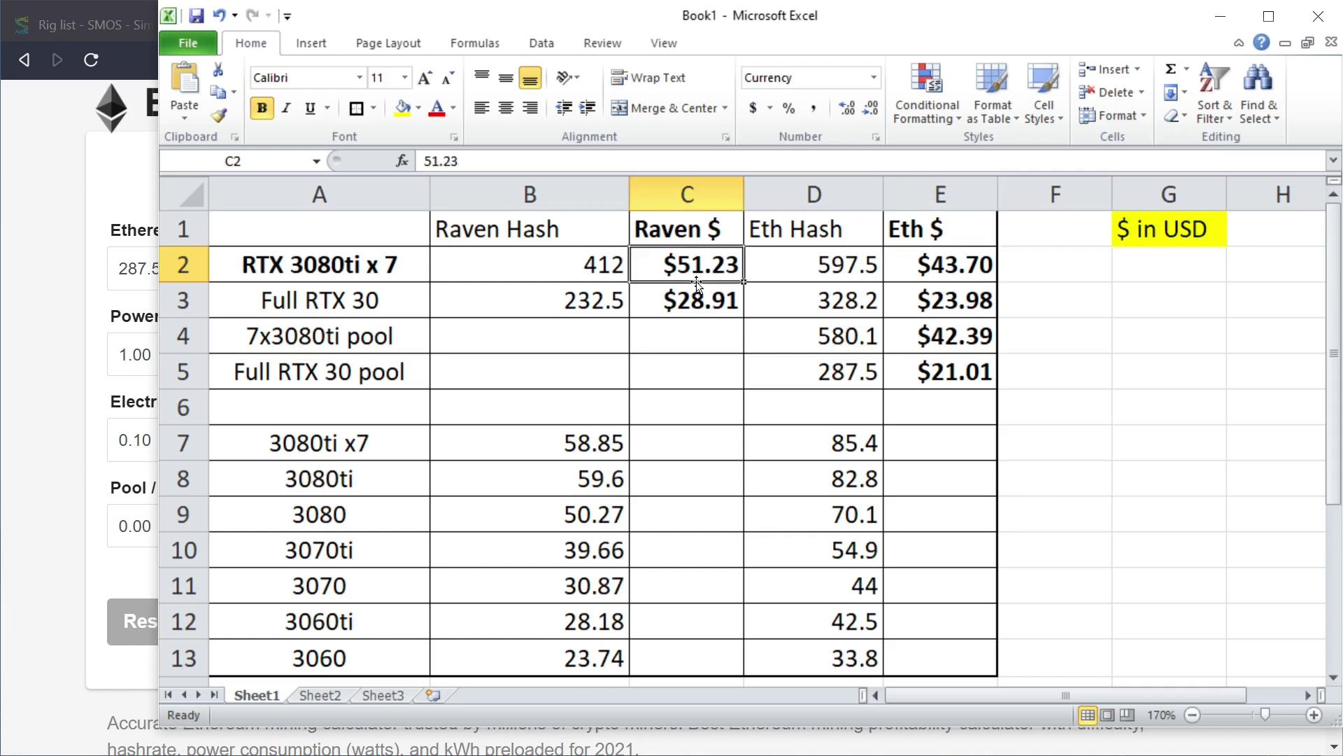
pyautogui.click(685, 204)
pyautogui.click(685, 285)
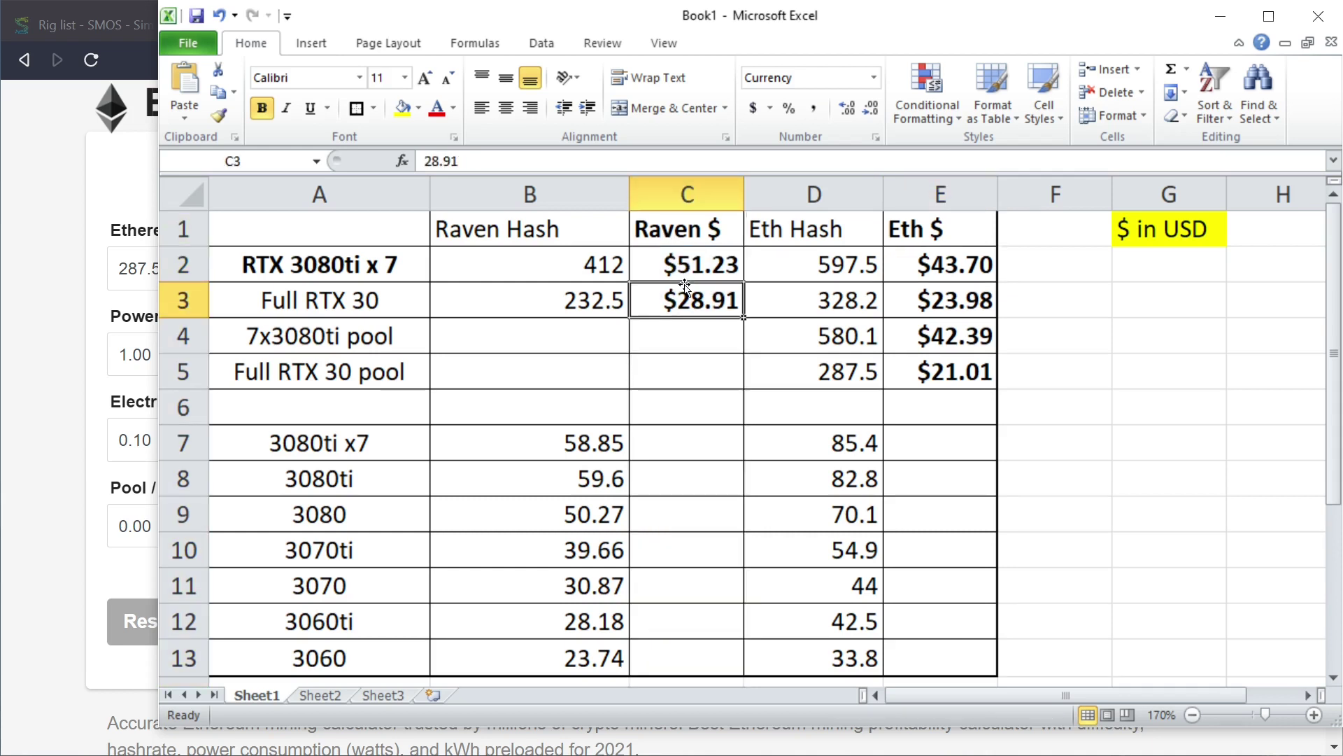
pyautogui.click(660, 232)
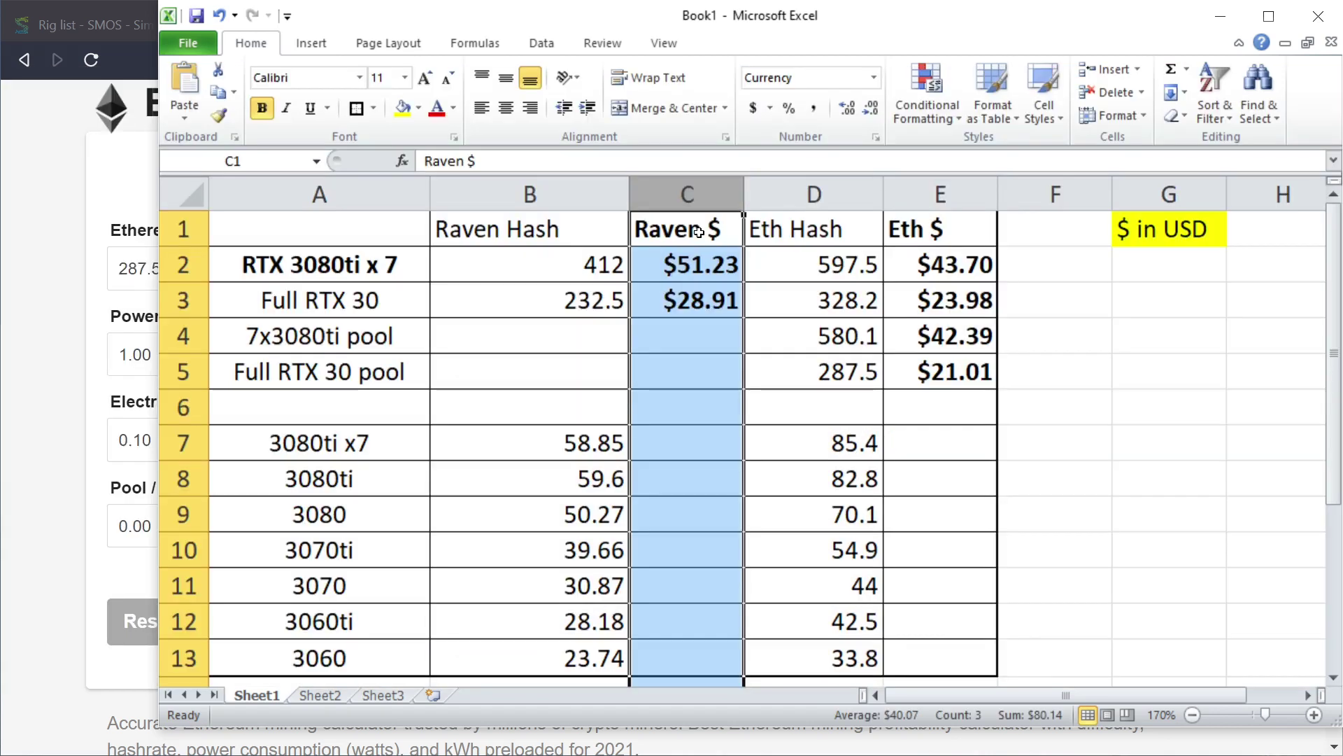
pyautogui.click(700, 234)
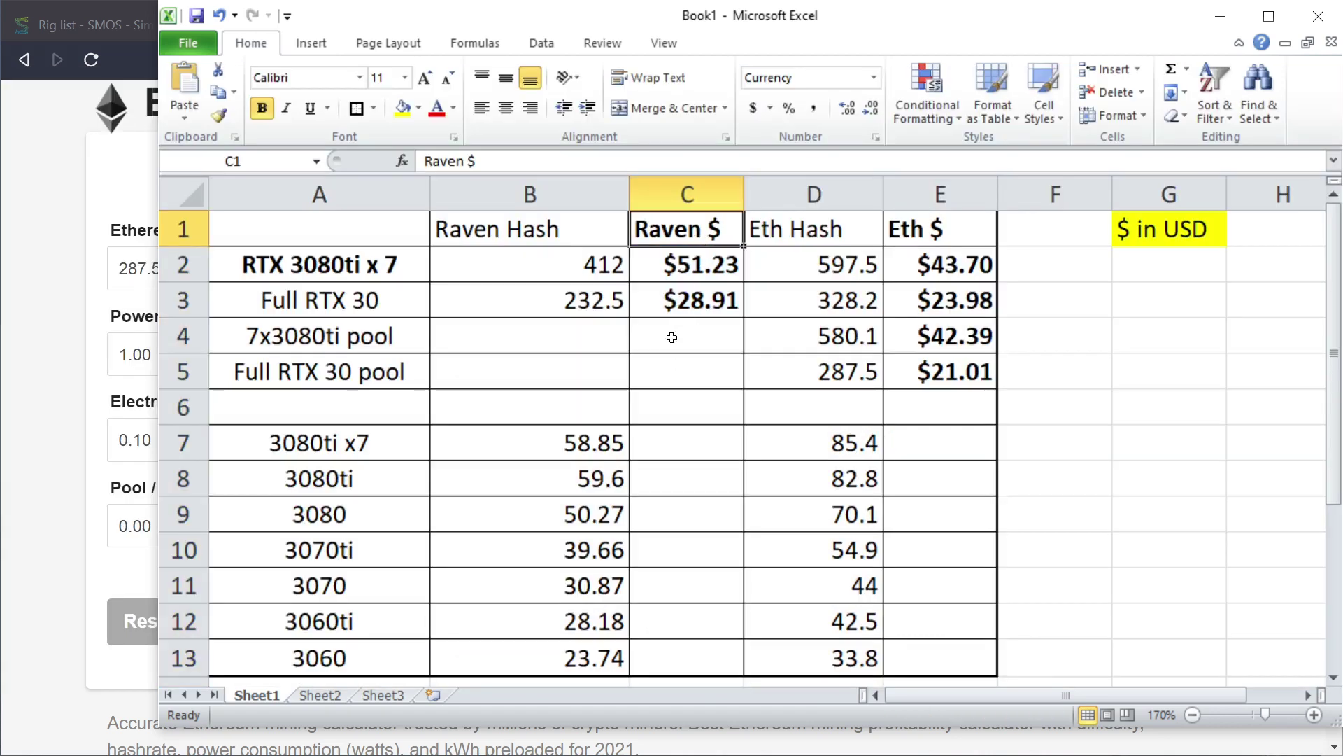